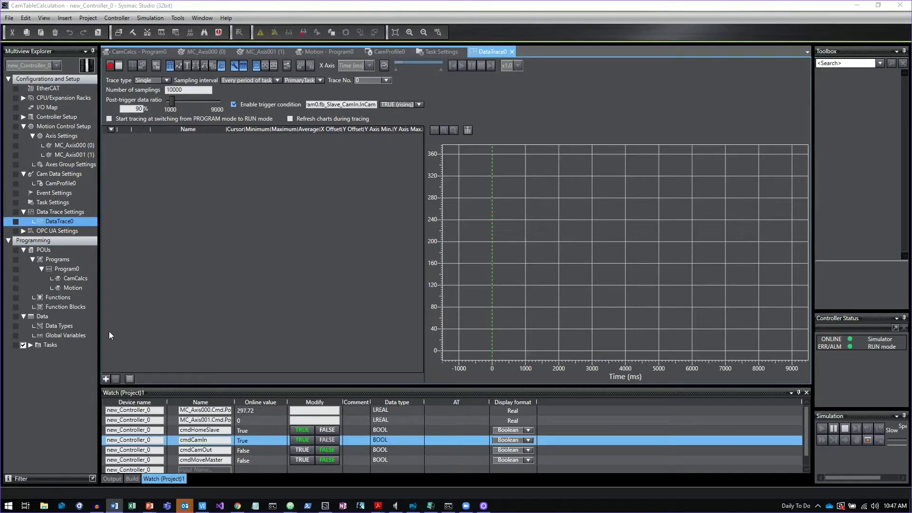
- Add MC_Axis000.Cmd.Pos as the first trace signal
{"action": "left_click", "coordinate": [105, 379]}
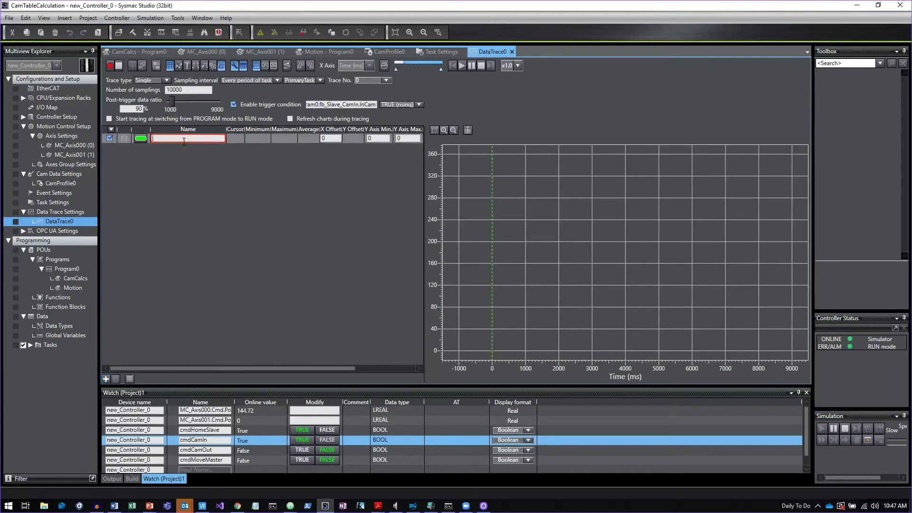
{"action": "type", "text": "MC"}
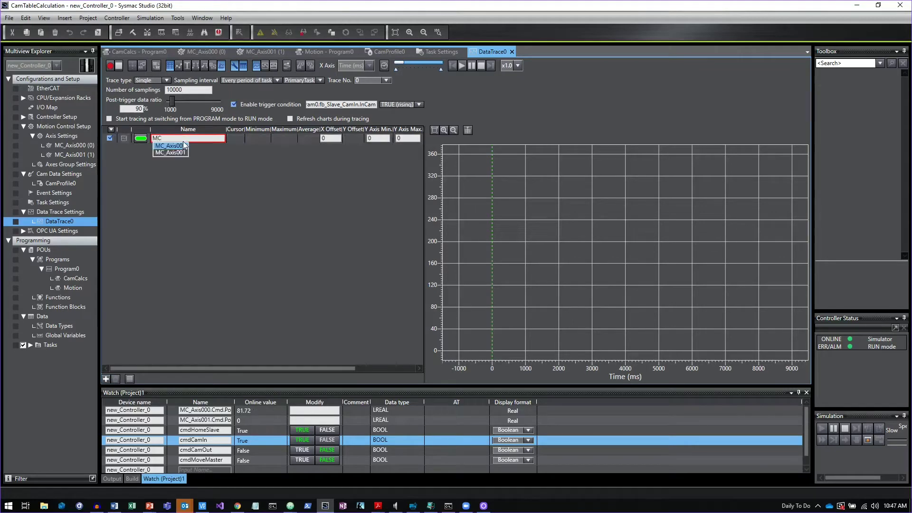
{"action": "left_click", "coordinate": [184, 143]}
{"action": "type", "text": "."}
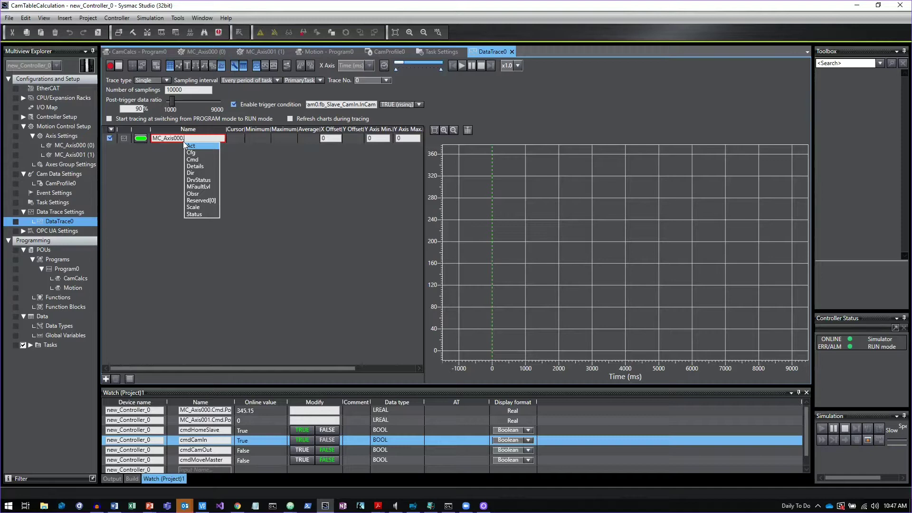
{"action": "type", "text": "cmd.pos"}
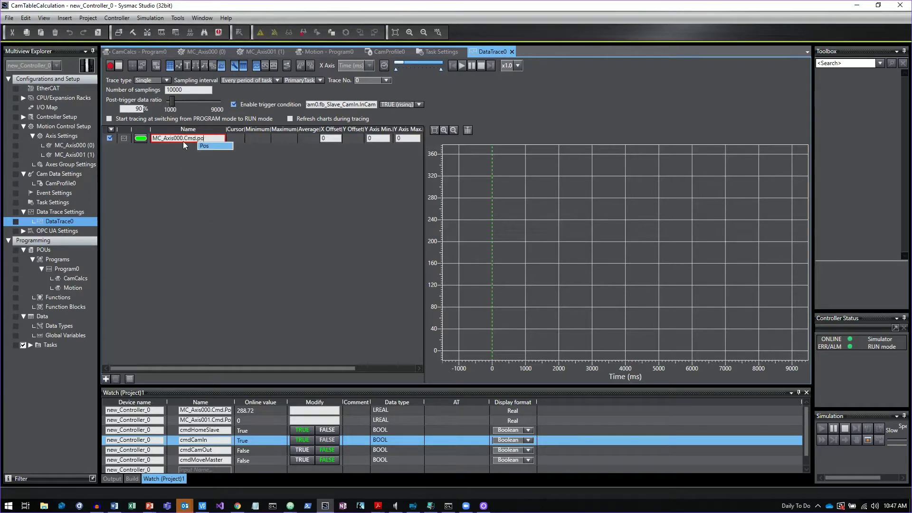
{"action": "key", "text": "Return"}
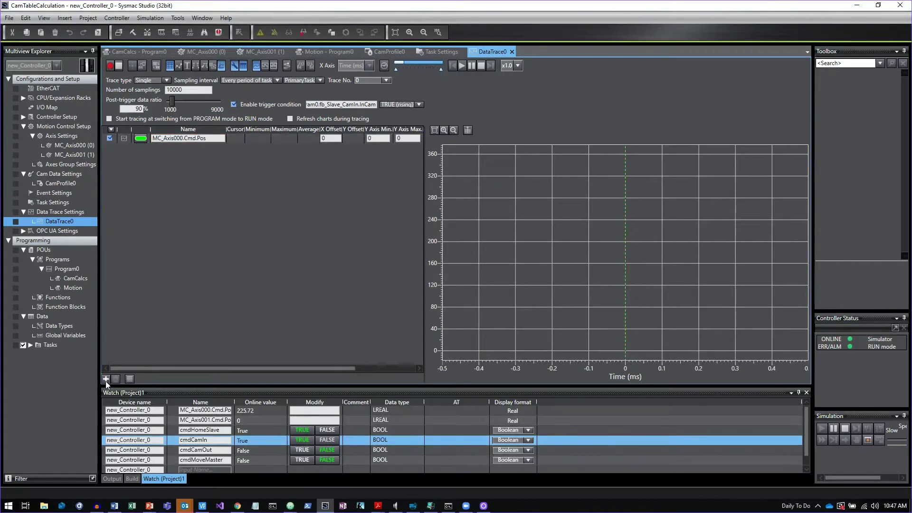
- Add MC_Axis001.Cmd.Pos as the second trace signal
{"action": "left_click", "coordinate": [105, 379]}
{"action": "left_click", "coordinate": [159, 153]}
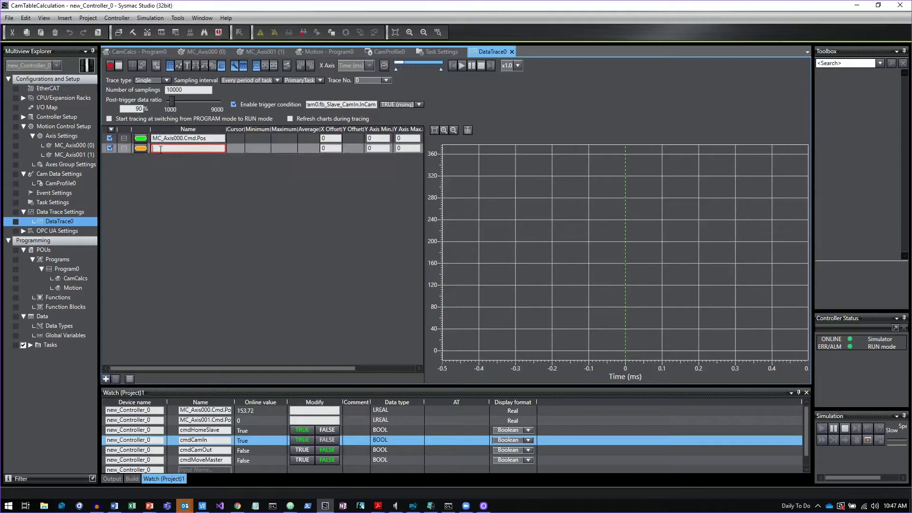
{"action": "type", "text": "MC"}
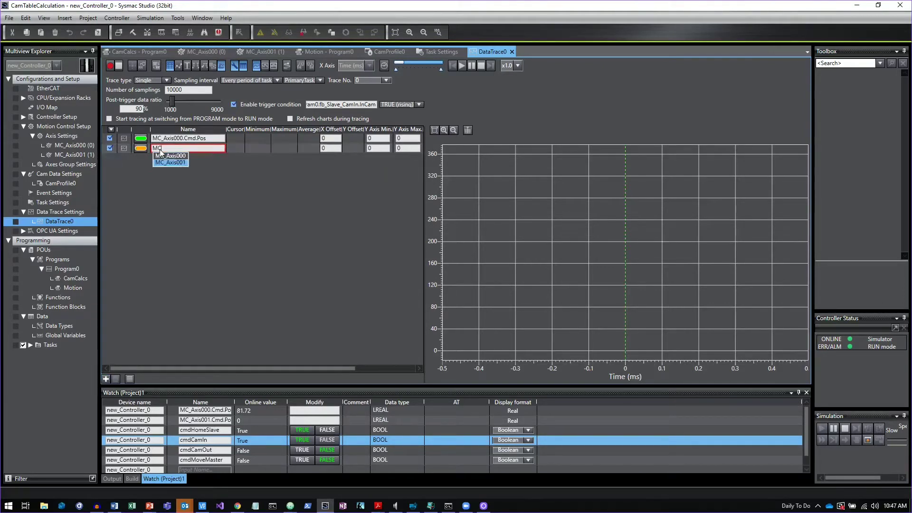
{"action": "type", "text": "_Axis001.Cmd.Pos"}
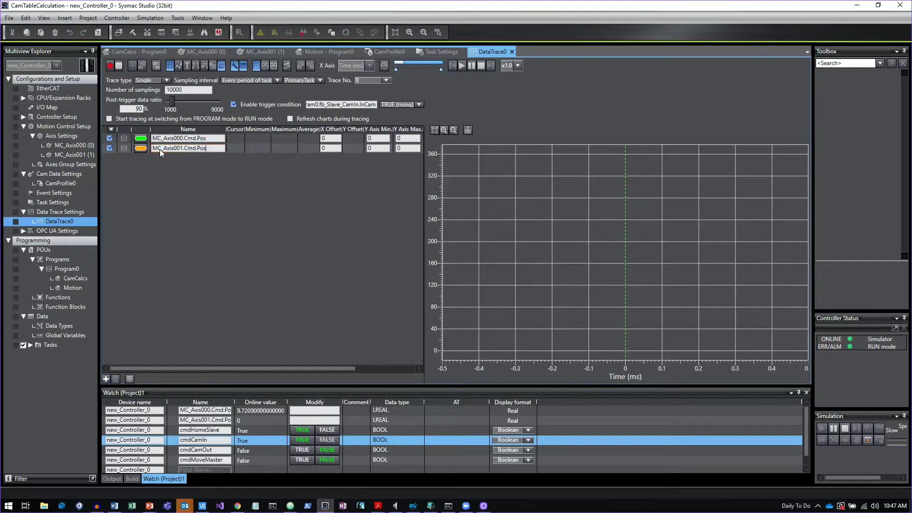
{"action": "key", "text": "Return"}
{"action": "left_click", "coordinate": [200, 189]}
{"action": "left_click", "coordinate": [278, 81]}
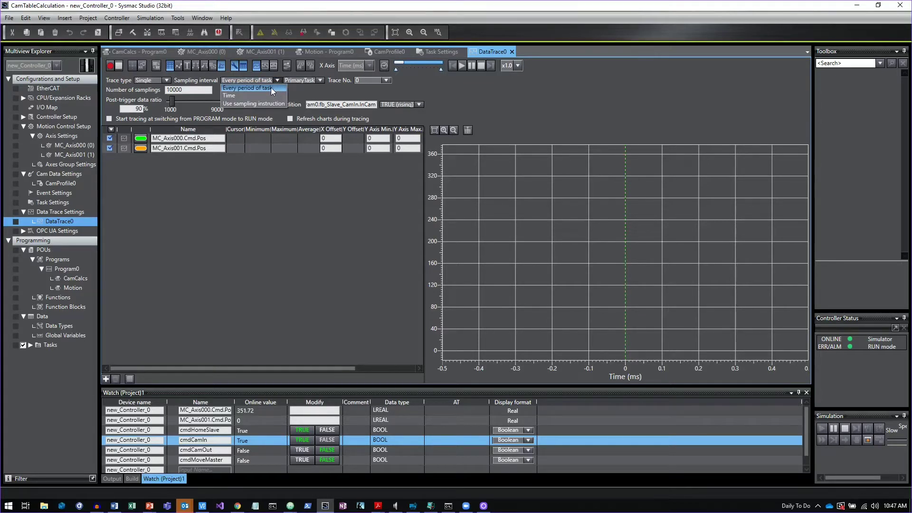
{"action": "left_click", "coordinate": [271, 87]}
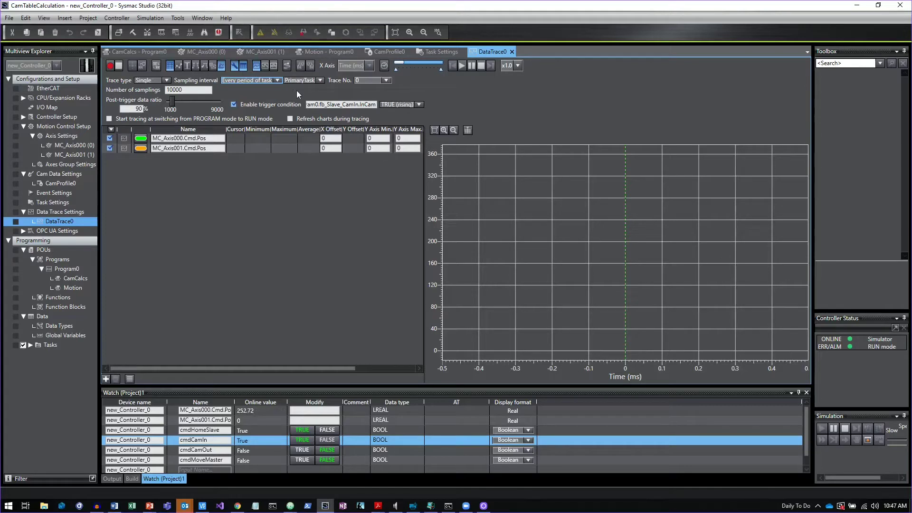
{"action": "double_click", "coordinate": [189, 91]}
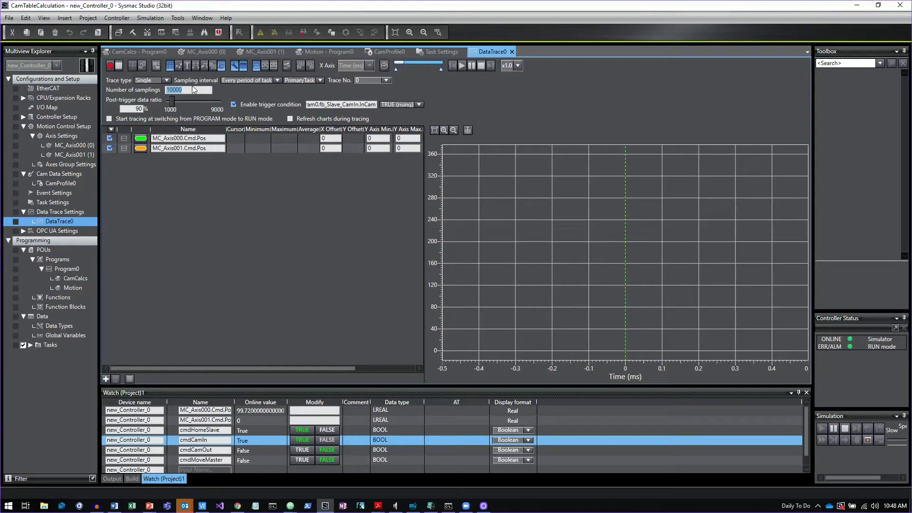
{"action": "type", "text": "20000"}
{"action": "key", "text": "BackSpace"}
{"action": "key", "text": "BackSpace"}
{"action": "key", "text": "BackSpace"}
{"action": "key", "text": "BackSpace"}
{"action": "key", "text": "BackSpace"}
{"action": "type", "text": "10000"}
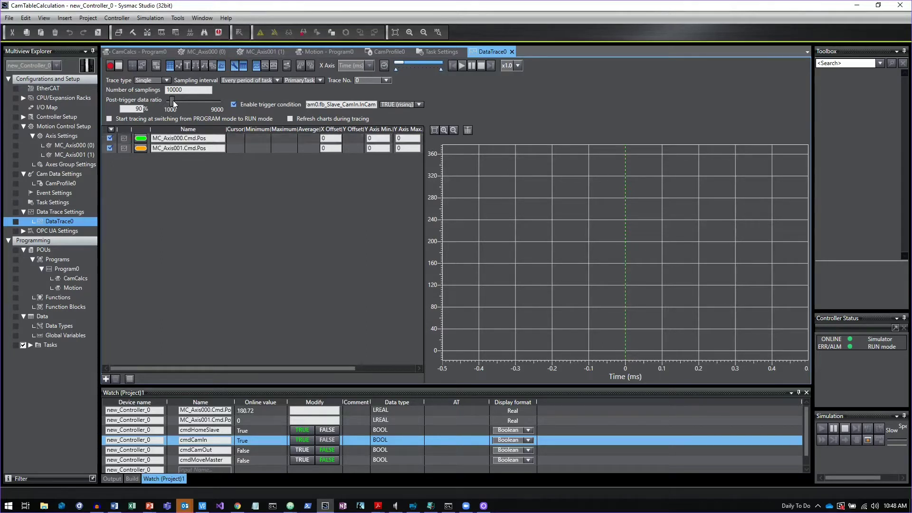
{"action": "left_click_drag", "start_coordinate": [172, 102], "coordinate": [238, 103]}
{"action": "left_click", "coordinate": [233, 104]}
{"action": "left_click", "coordinate": [233, 104]}
{"action": "left_click_drag", "start_coordinate": [220, 101], "coordinate": [172, 106]}
- Start the trace and toggle cmdCamIn FALSE, TRUE, FALSE to fire the trigger
{"action": "left_click", "coordinate": [110, 66]}
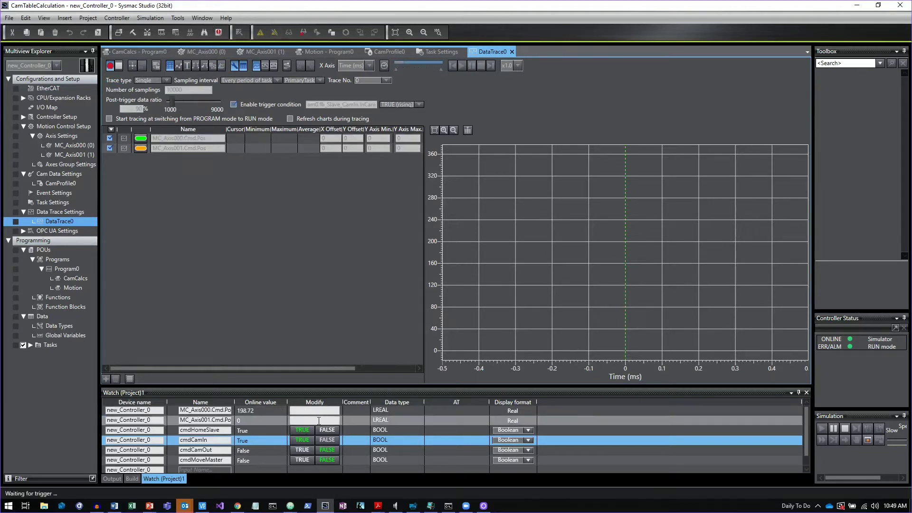
{"action": "left_click", "coordinate": [320, 438]}
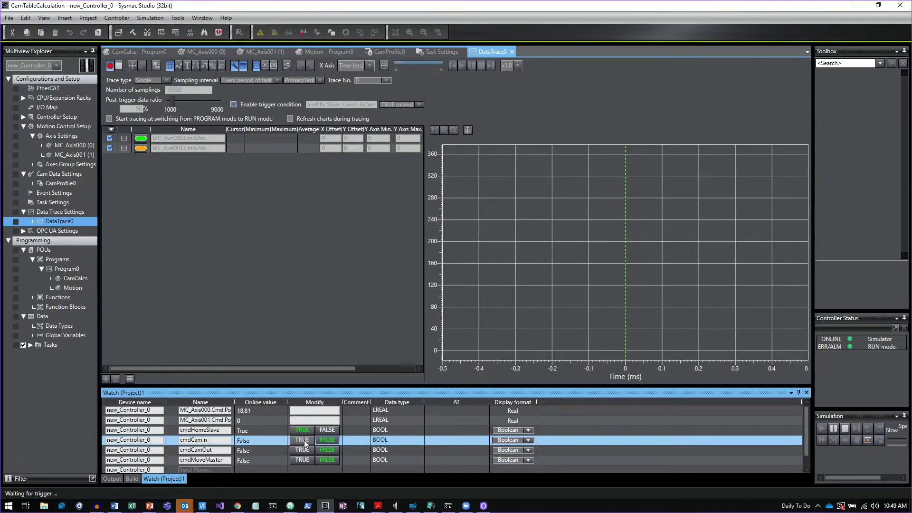
{"action": "left_click", "coordinate": [304, 443]}
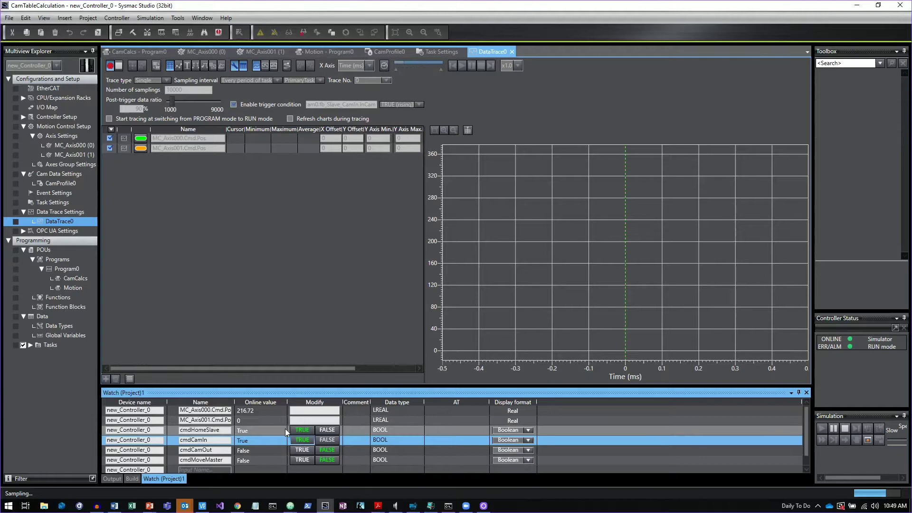
{"action": "left_click", "coordinate": [324, 443]}
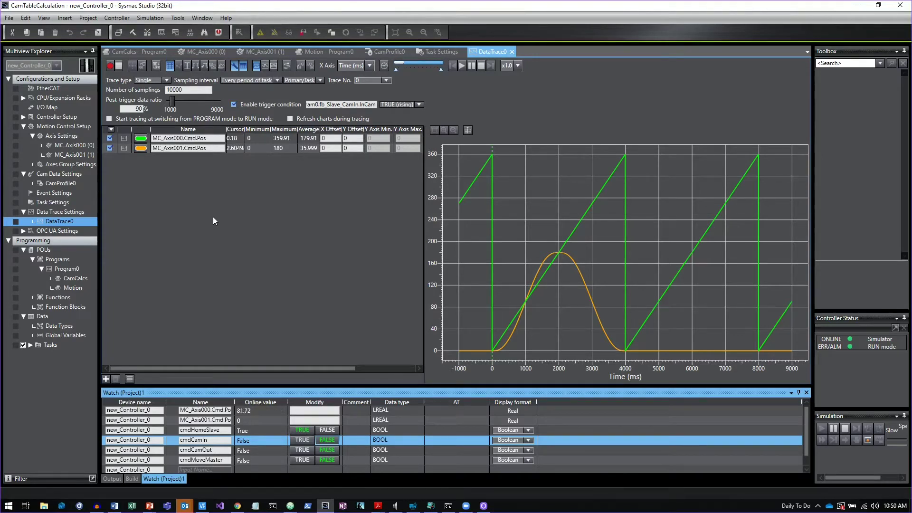
- Try the stacked layout, restore side-by-side, and drag the splitter left to widen the chart
{"action": "left_click", "coordinate": [155, 68]}
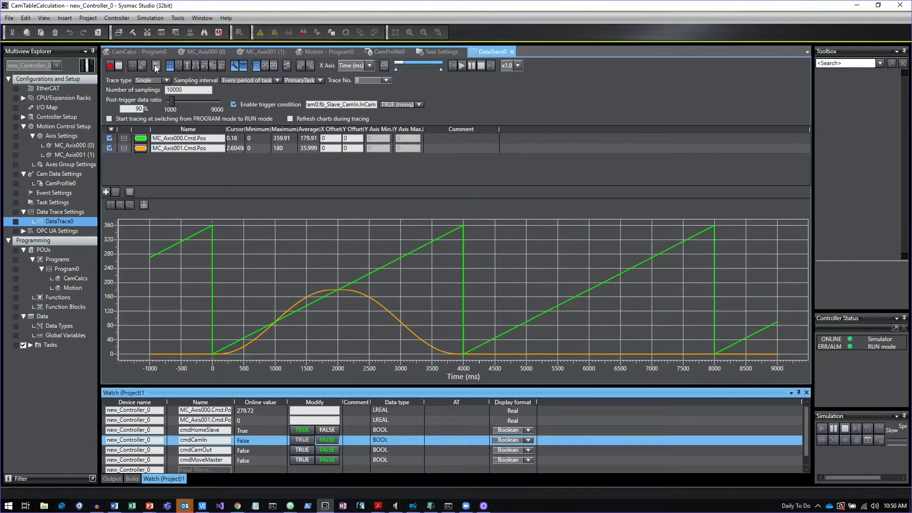
{"action": "left_click", "coordinate": [155, 67]}
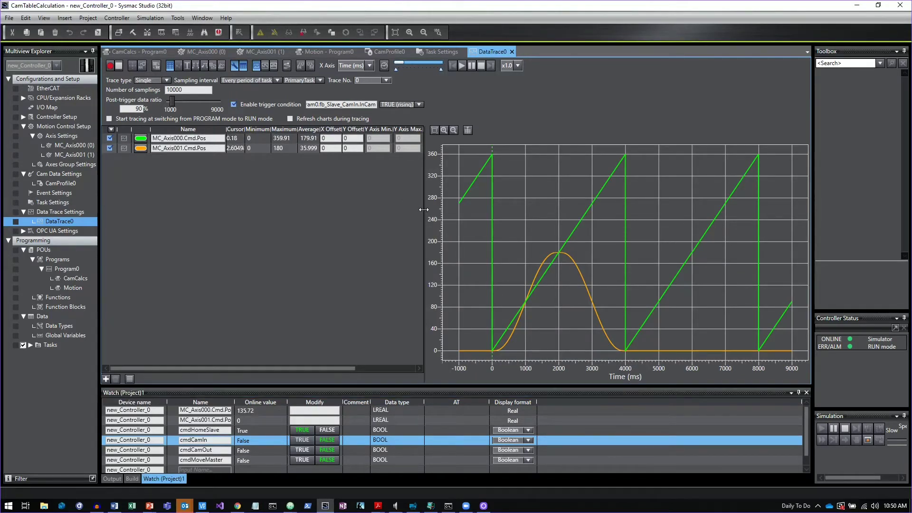
{"action": "mouse_move", "coordinate": [424, 213]}
{"action": "left_mouse_down"}
{"action": "mouse_move", "coordinate": [268, 222]}
{"action": "mouse_move", "coordinate": [336, 225]}
{"action": "mouse_move", "coordinate": [280, 226]}
{"action": "mouse_move", "coordinate": [259, 212]}
{"action": "mouse_move", "coordinate": [324, 218]}
{"action": "left_mouse_up"}
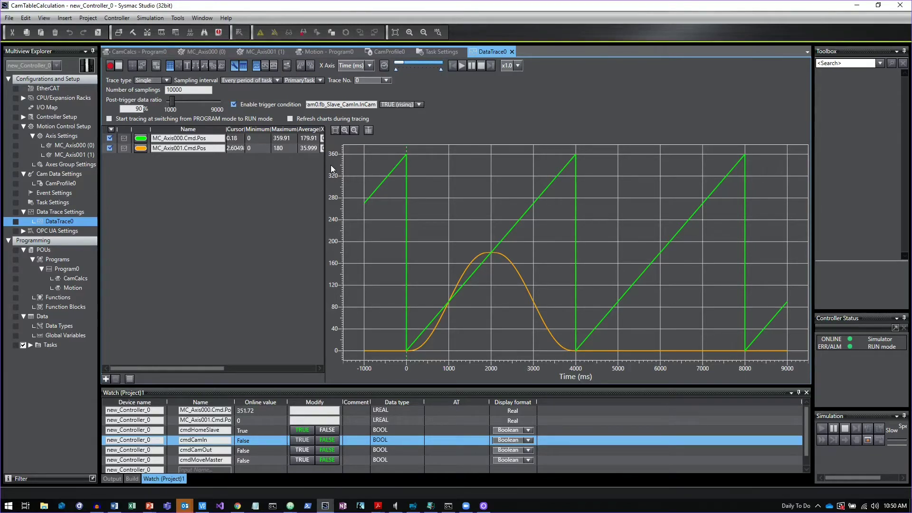
{"action": "left_click", "coordinate": [220, 67]}
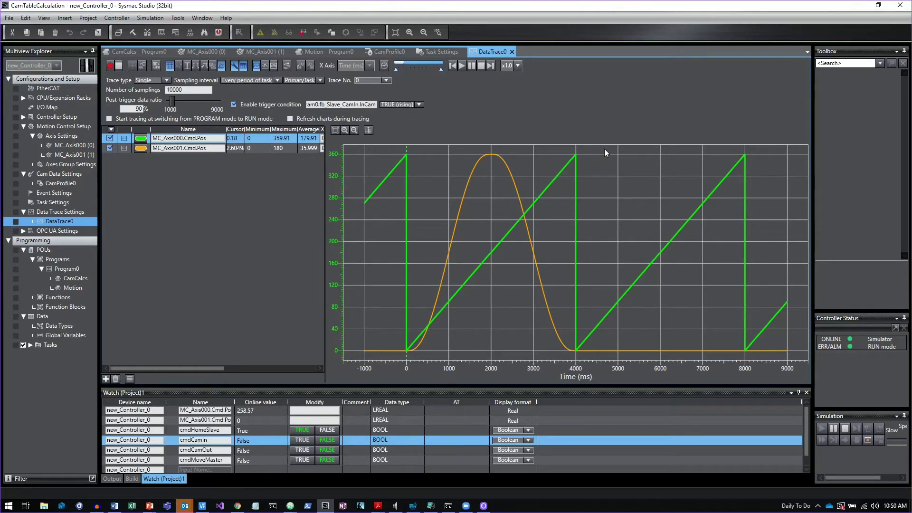
{"action": "left_click", "coordinate": [223, 65]}
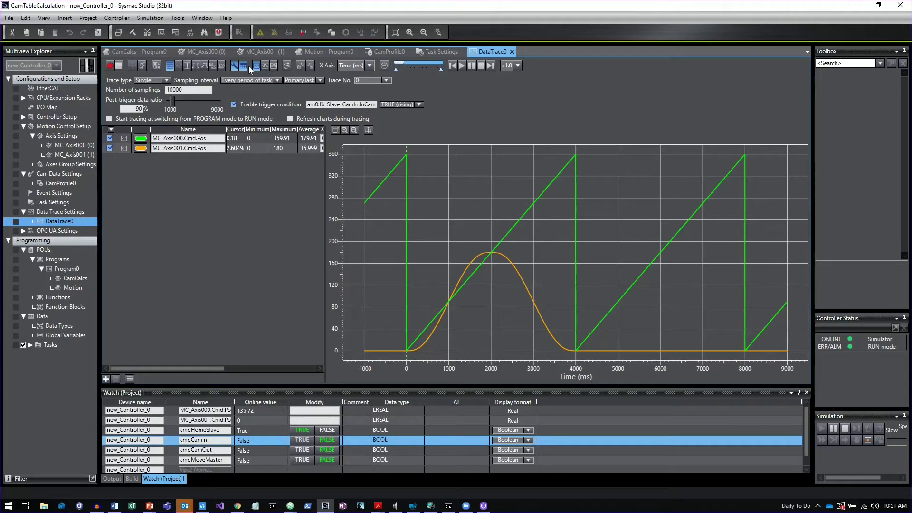
- Turn on Independent Y Axis Mode and display MC_Axis001.Cmd.Pos's 0–180 Y axis
{"action": "left_click", "coordinate": [221, 66]}
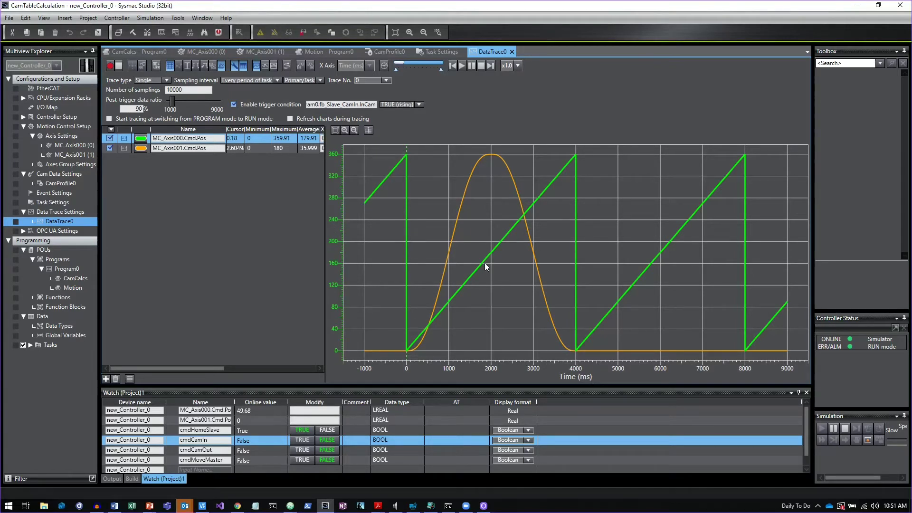
{"action": "left_click", "coordinate": [252, 148]}
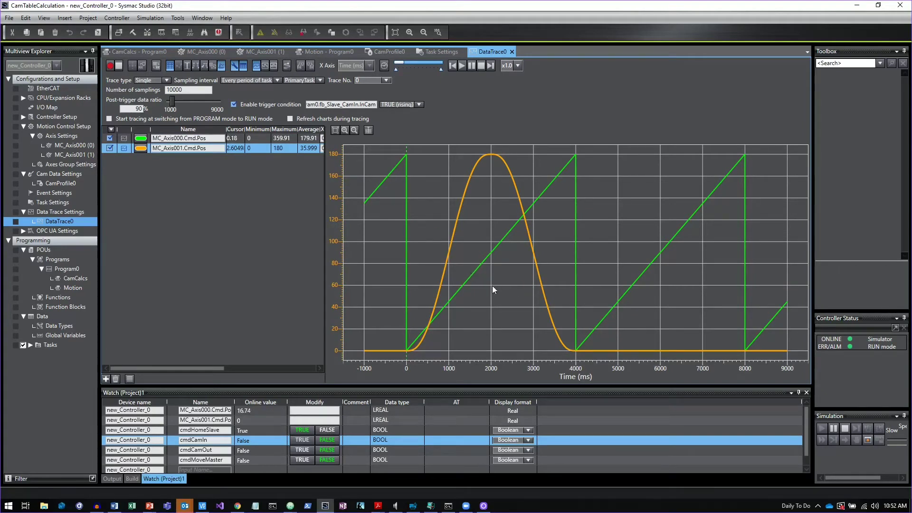
- Zoom the chart in and back out, then pan toward earlier times
{"action": "left_click", "coordinate": [345, 130]}
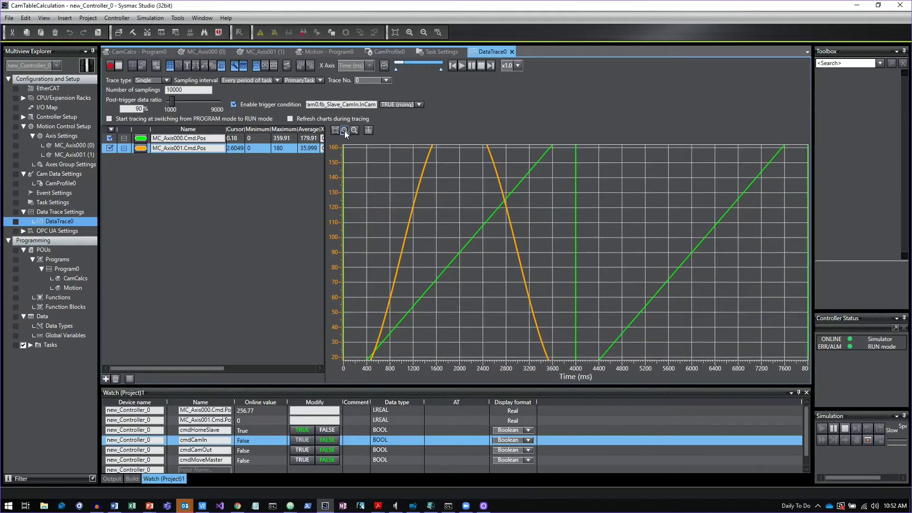
{"action": "left_click", "coordinate": [355, 130]}
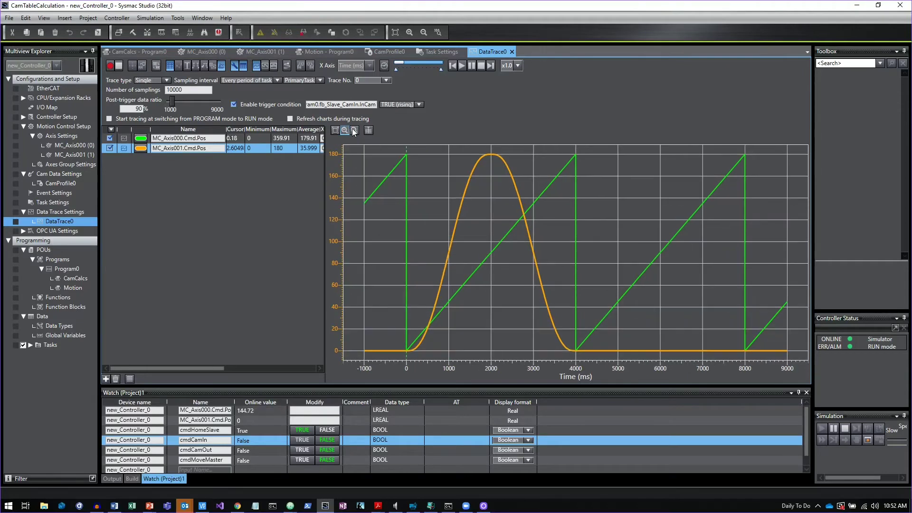
{"action": "left_click", "coordinate": [354, 130]}
{"action": "left_click", "coordinate": [355, 130]}
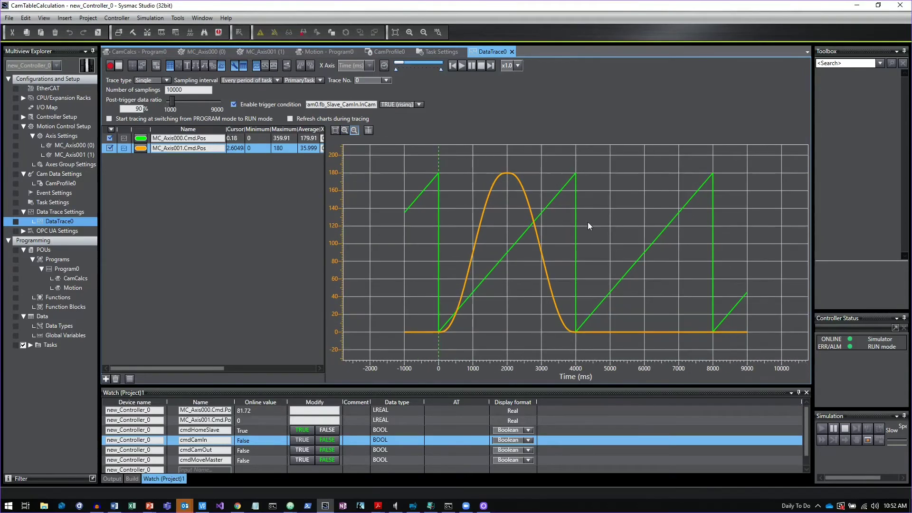
{"action": "left_click_drag", "start_coordinate": [500, 248], "coordinate": [579, 249]}
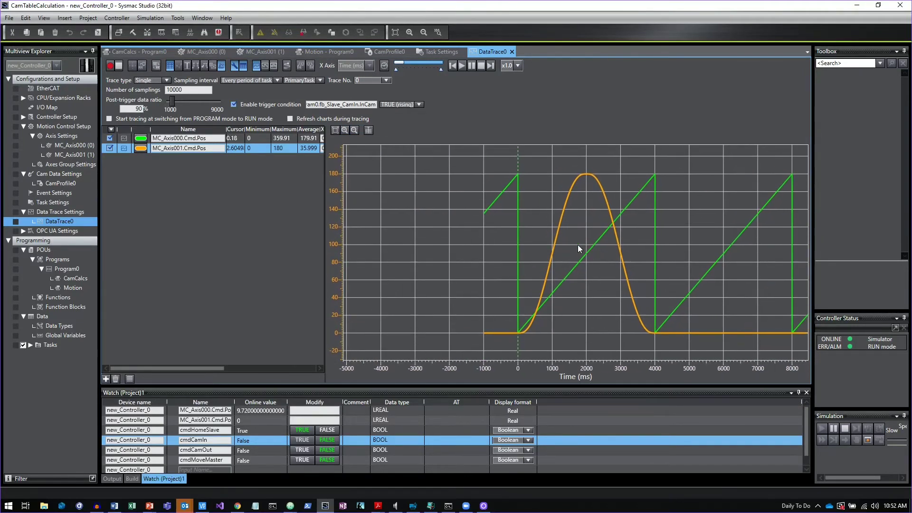
- Wheel-zoom and pan around the traces' crossing near 2770 ms and 125
{"action": "scroll", "coordinate": [589, 239], "scroll_direction": "up", "scroll_amount": 1}
{"action": "scroll", "coordinate": [566, 239], "scroll_direction": "up", "scroll_amount": 2}
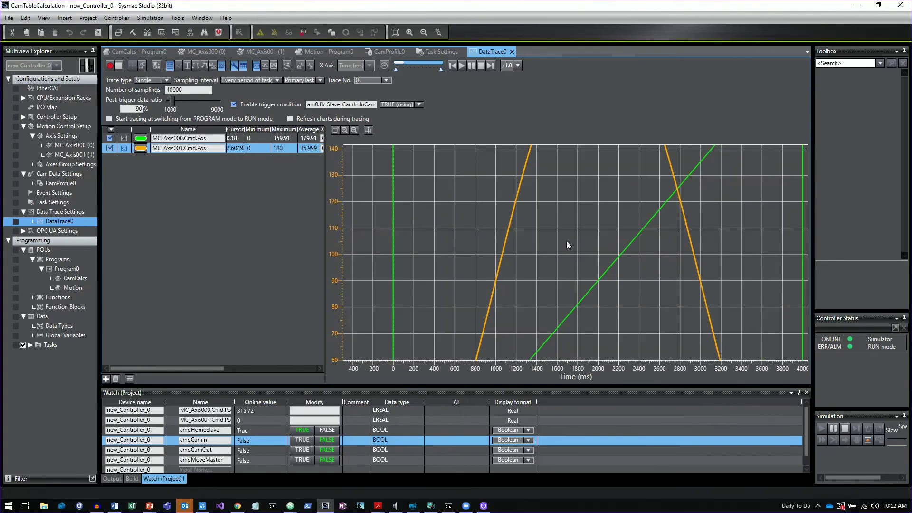
{"action": "scroll", "coordinate": [566, 237], "scroll_direction": "down", "scroll_amount": 2}
{"action": "scroll", "coordinate": [566, 235], "scroll_direction": "down", "scroll_amount": 1}
{"action": "scroll", "coordinate": [491, 245], "scroll_direction": "up", "scroll_amount": 1}
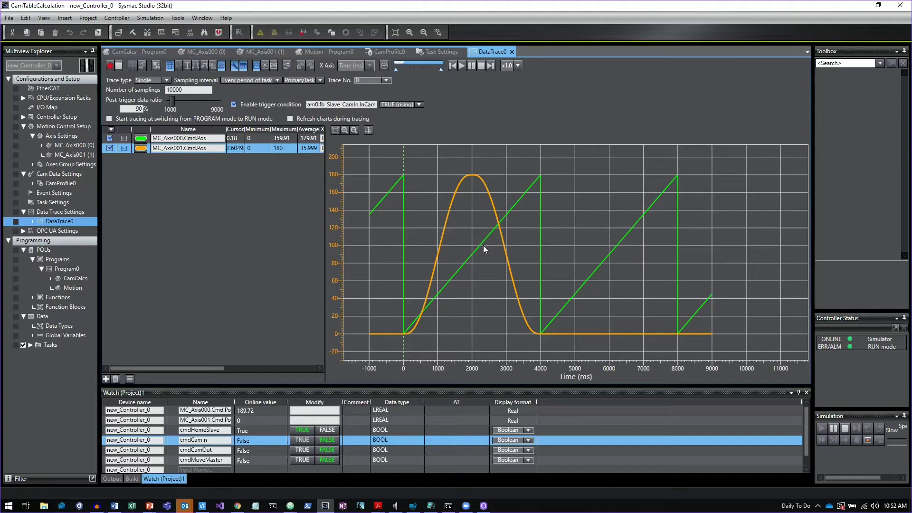
{"action": "mouse_move", "coordinate": [484, 245]}
{"action": "left_mouse_down"}
{"action": "mouse_move", "coordinate": [635, 238]}
{"action": "mouse_move", "coordinate": [517, 246]}
{"action": "left_mouse_up"}
{"action": "scroll", "coordinate": [517, 246], "scroll_direction": "up", "scroll_amount": 5}
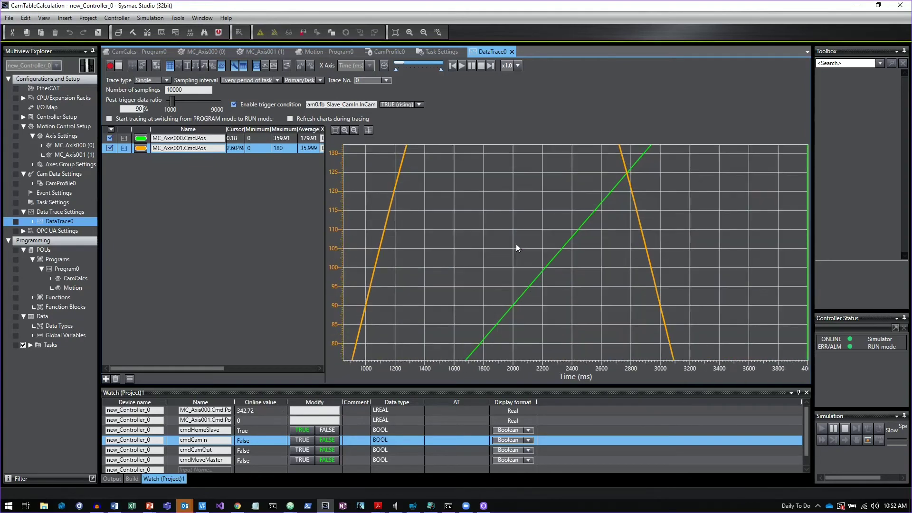
{"action": "scroll", "coordinate": [517, 246], "scroll_direction": "down", "scroll_amount": 2}
{"action": "scroll", "coordinate": [592, 192], "scroll_direction": "up", "scroll_amount": 6}
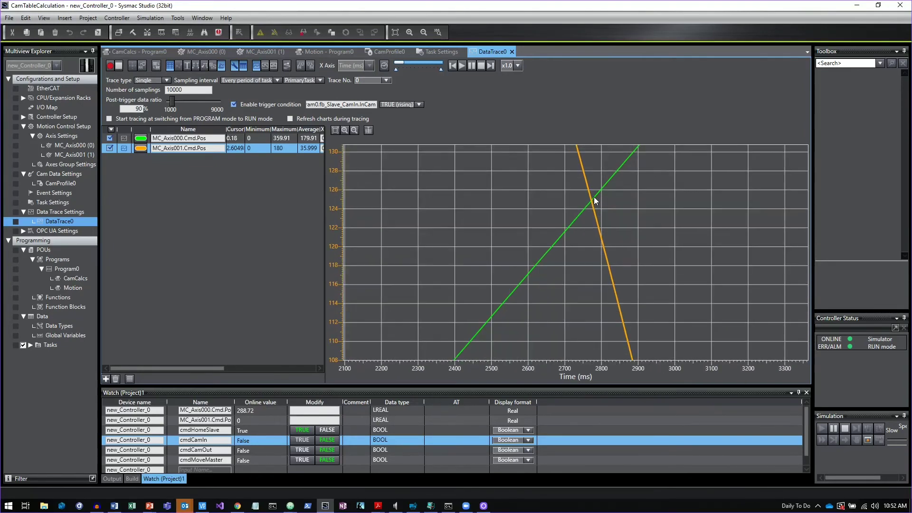
{"action": "scroll", "coordinate": [593, 199], "scroll_direction": "up", "scroll_amount": 5}
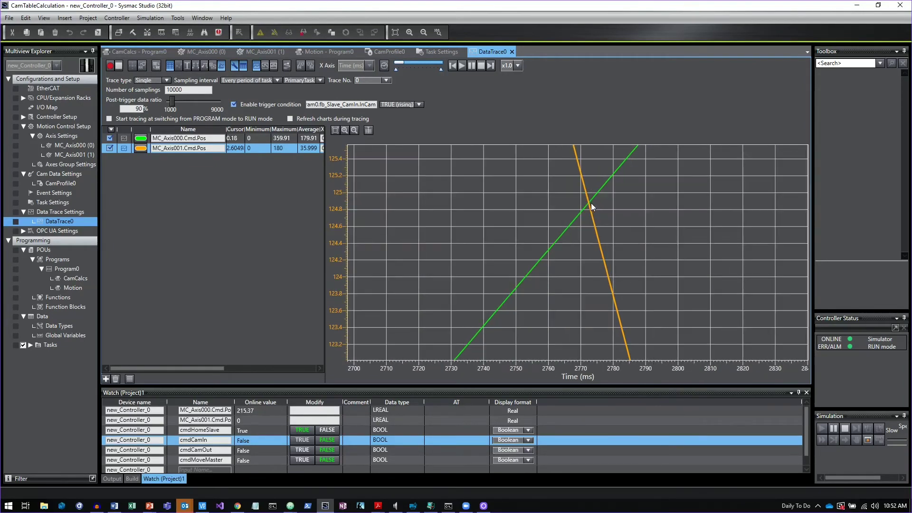
{"action": "scroll", "coordinate": [590, 204], "scroll_direction": "down", "scroll_amount": 15}
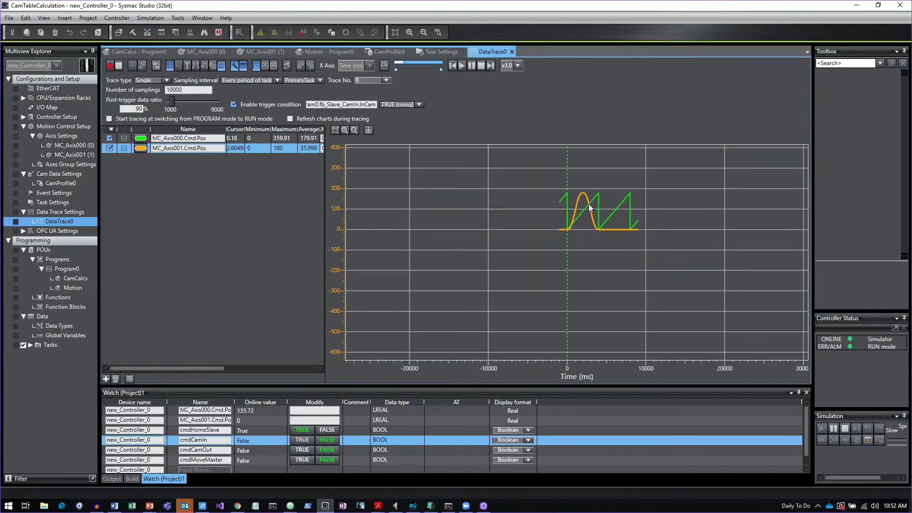
- Fit the whole trace into the chart, then shift it along the time and position axes
{"action": "left_click", "coordinate": [335, 131]}
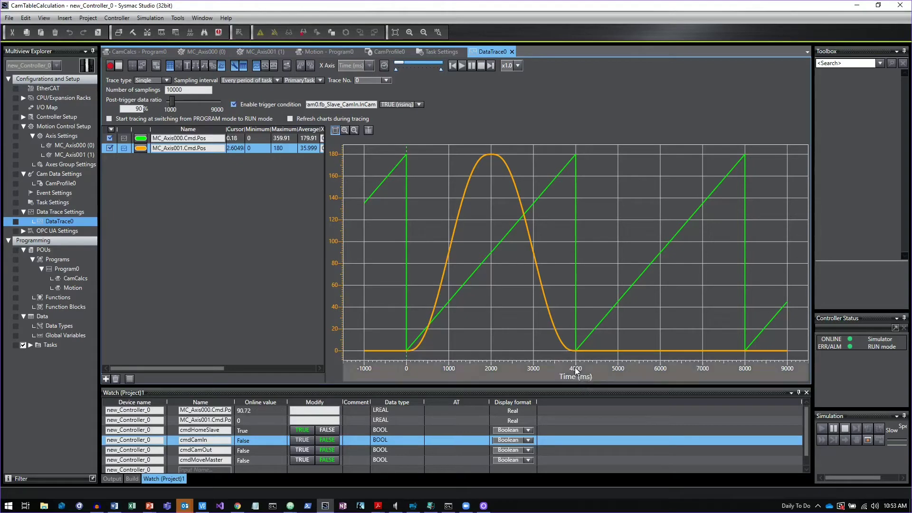
{"action": "mouse_move", "coordinate": [574, 367]}
{"action": "left_mouse_down"}
{"action": "mouse_move", "coordinate": [660, 368]}
{"action": "mouse_move", "coordinate": [485, 371]}
{"action": "mouse_move", "coordinate": [665, 373]}
{"action": "mouse_move", "coordinate": [528, 375]}
{"action": "mouse_move", "coordinate": [600, 375]}
{"action": "mouse_move", "coordinate": [529, 375]}
{"action": "mouse_move", "coordinate": [588, 375]}
{"action": "left_mouse_up"}
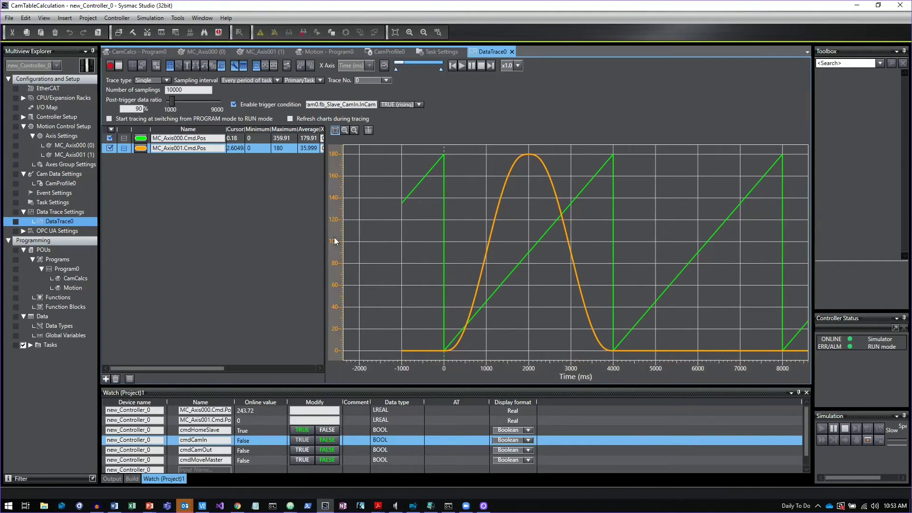
{"action": "mouse_move", "coordinate": [332, 240]}
{"action": "left_mouse_down"}
{"action": "mouse_move", "coordinate": [331, 193]}
{"action": "mouse_move", "coordinate": [329, 283]}
{"action": "mouse_move", "coordinate": [332, 229]}
{"action": "mouse_move", "coordinate": [333, 248]}
{"action": "mouse_move", "coordinate": [337, 234]}
{"action": "left_mouse_up"}
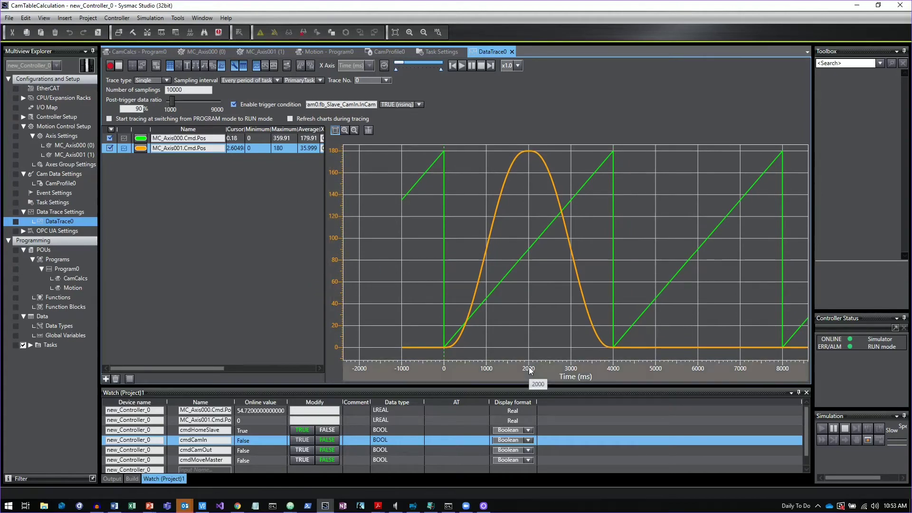
- Wheel-zoom in and out to explore, ending with each 0–180–0 cam cycle visible
{"action": "scroll", "coordinate": [528, 366], "scroll_direction": "up", "scroll_amount": 3}
{"action": "scroll", "coordinate": [532, 368], "scroll_direction": "up", "scroll_amount": 2}
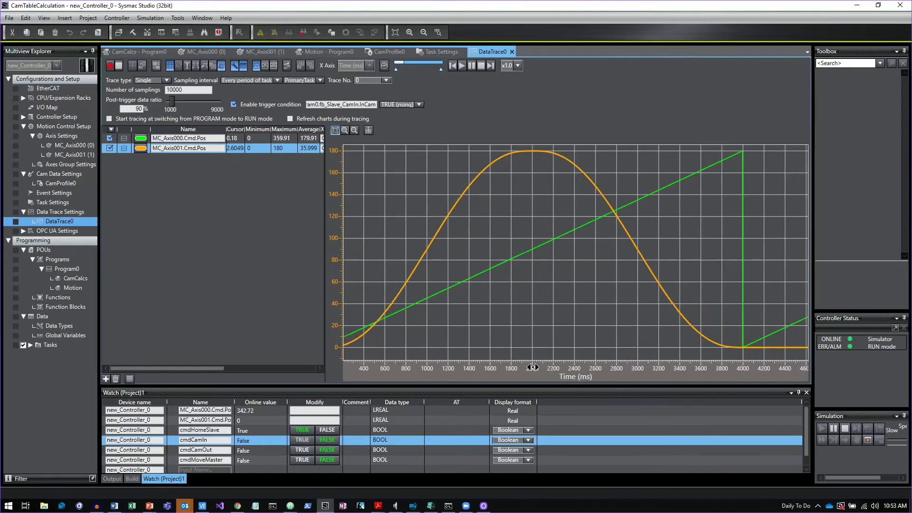
{"action": "scroll", "coordinate": [532, 367], "scroll_direction": "down", "scroll_amount": 3}
{"action": "scroll", "coordinate": [532, 368], "scroll_direction": "up", "scroll_amount": 2}
{"action": "scroll", "coordinate": [532, 369], "scroll_direction": "up", "scroll_amount": 1}
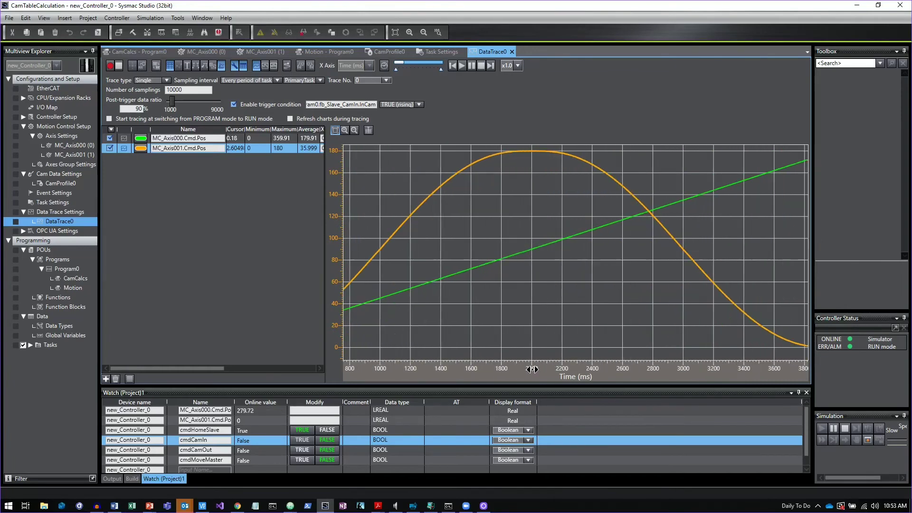
{"action": "scroll", "coordinate": [532, 369], "scroll_direction": "down", "scroll_amount": 4}
{"action": "scroll", "coordinate": [531, 369], "scroll_direction": "up", "scroll_amount": 4}
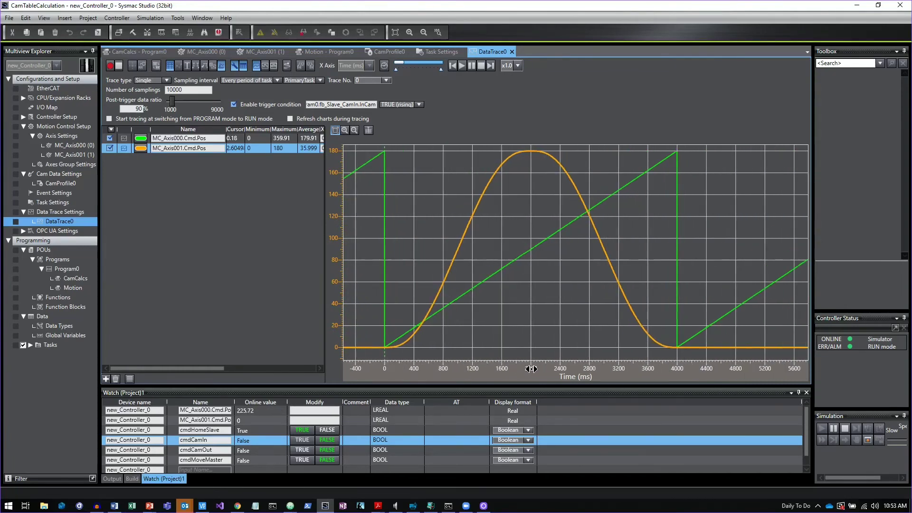
{"action": "scroll", "coordinate": [531, 369], "scroll_direction": "down", "scroll_amount": 3}
{"action": "scroll", "coordinate": [531, 369], "scroll_direction": "down", "scroll_amount": 2}
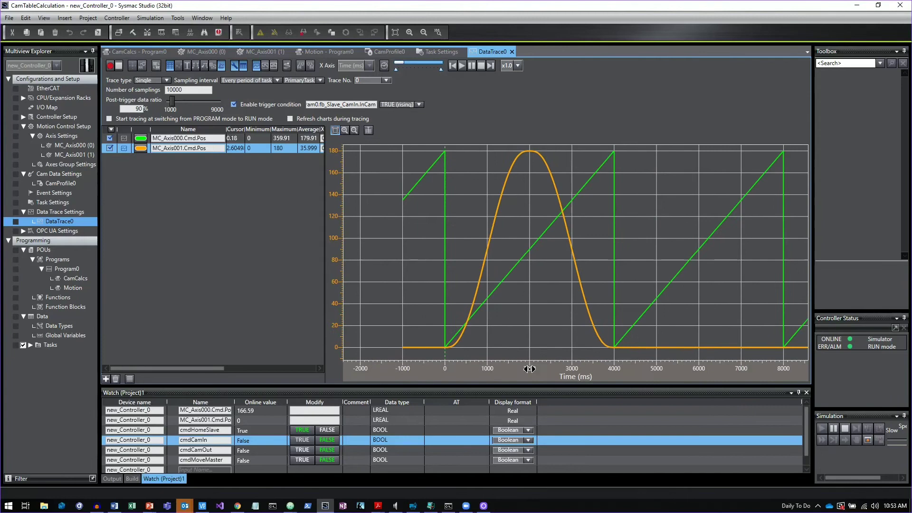
{"action": "scroll", "coordinate": [334, 242], "scroll_direction": "up", "scroll_amount": 3}
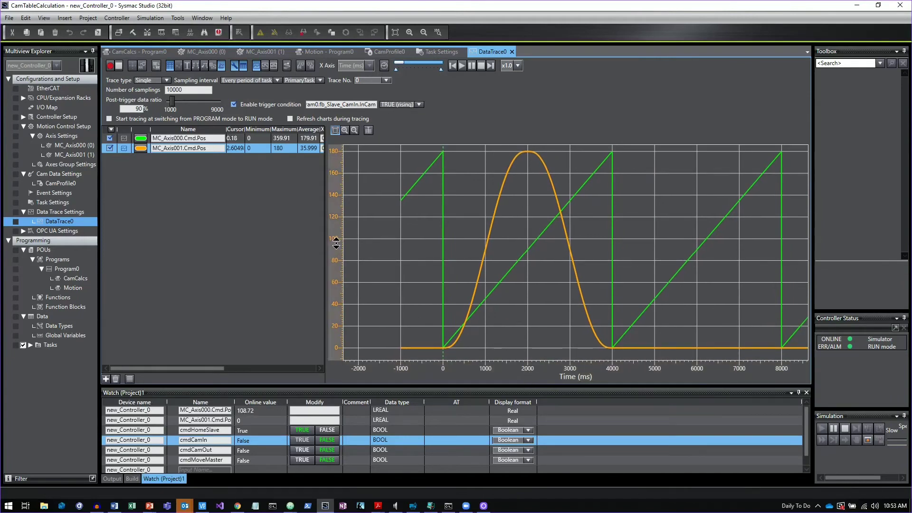
{"action": "scroll", "coordinate": [334, 243], "scroll_direction": "down", "scroll_amount": 4}
{"action": "scroll", "coordinate": [334, 243], "scroll_direction": "up", "scroll_amount": 2}
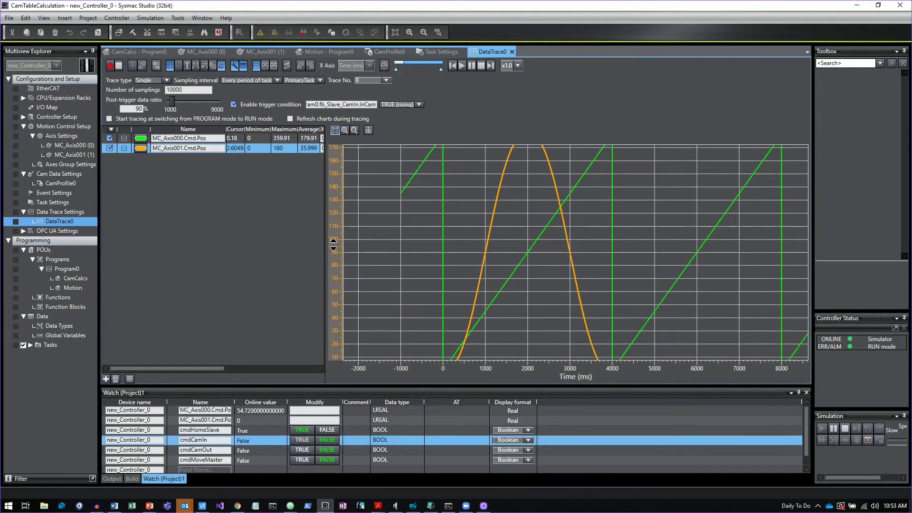
{"action": "scroll", "coordinate": [334, 245], "scroll_direction": "down", "scroll_amount": 3}
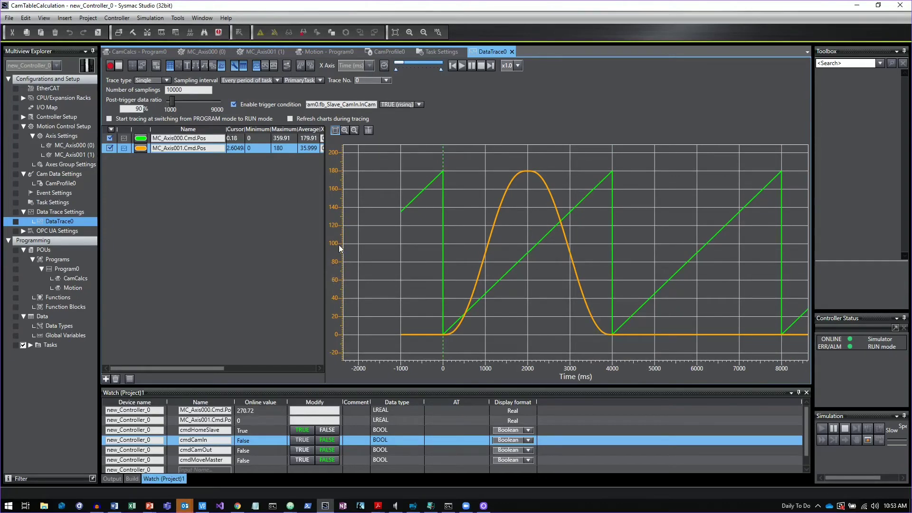
- Place a value cursor near 1519 ms, then set a difference band spanning 532–2900 ms
{"action": "left_click", "coordinate": [187, 67]}
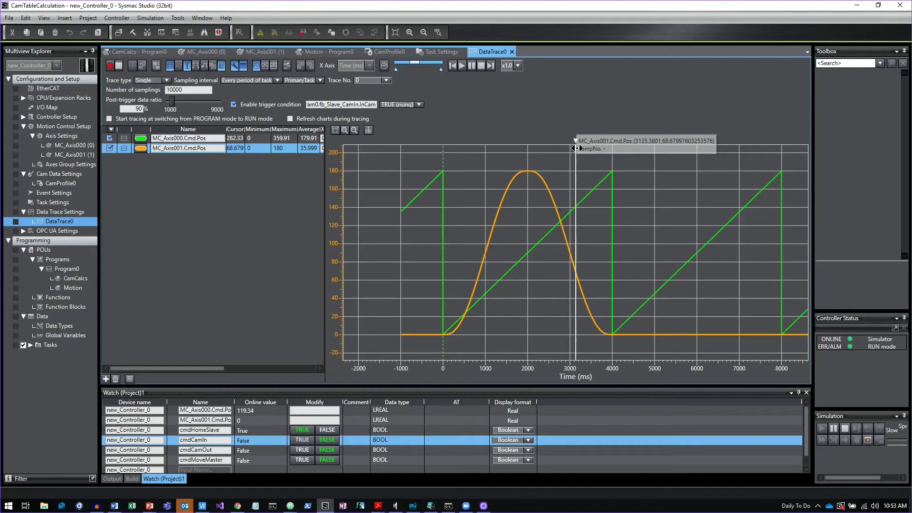
{"action": "left_click_drag", "start_coordinate": [576, 148], "coordinate": [475, 158]}
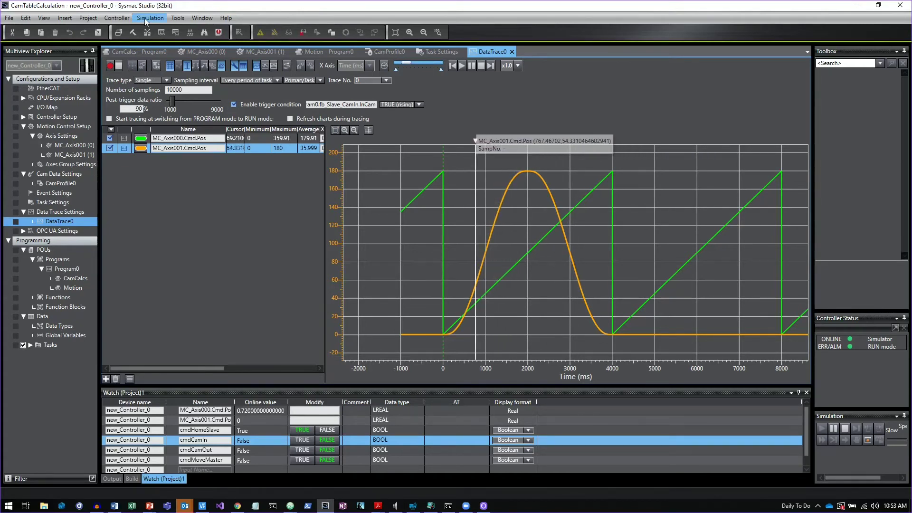
{"action": "left_click", "coordinate": [195, 66]}
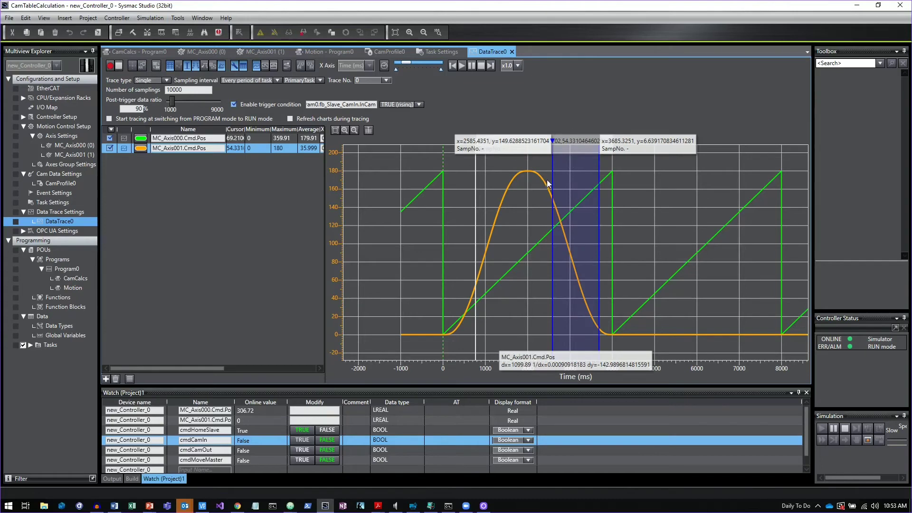
{"action": "left_click_drag", "start_coordinate": [548, 183], "coordinate": [431, 195]}
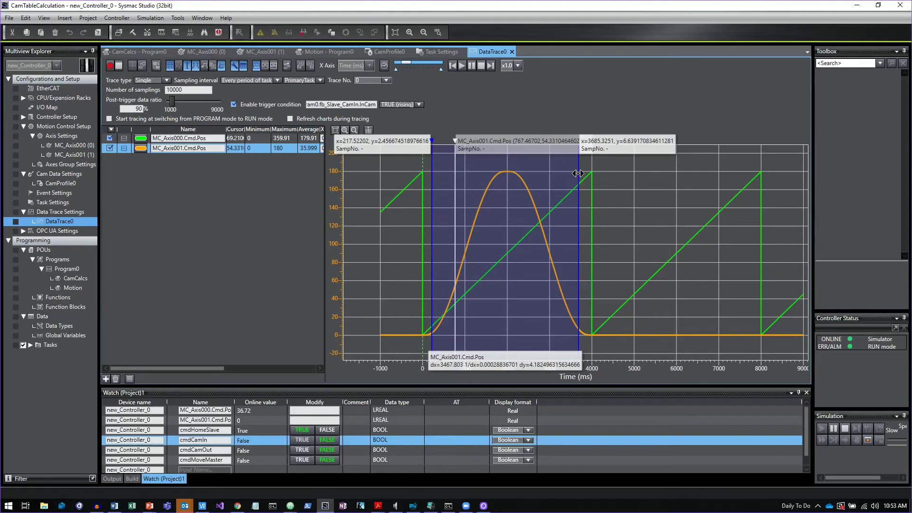
{"action": "left_click_drag", "start_coordinate": [578, 173], "coordinate": [656, 174]}
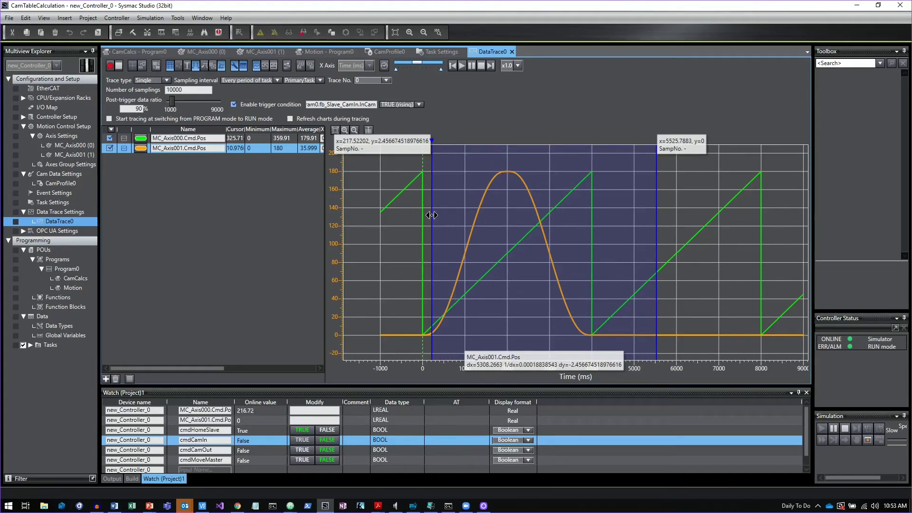
{"action": "left_click_drag", "start_coordinate": [432, 194], "coordinate": [559, 214]}
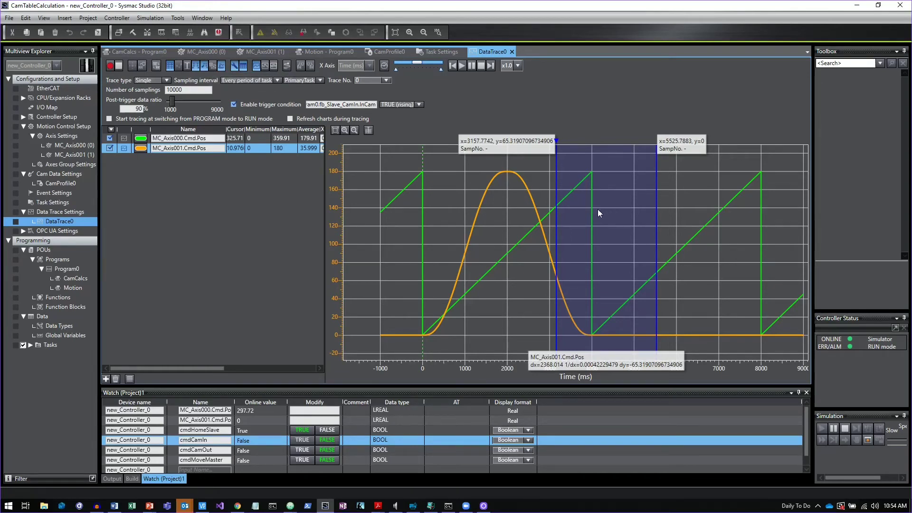
{"action": "left_click_drag", "start_coordinate": [559, 216], "coordinate": [531, 235]}
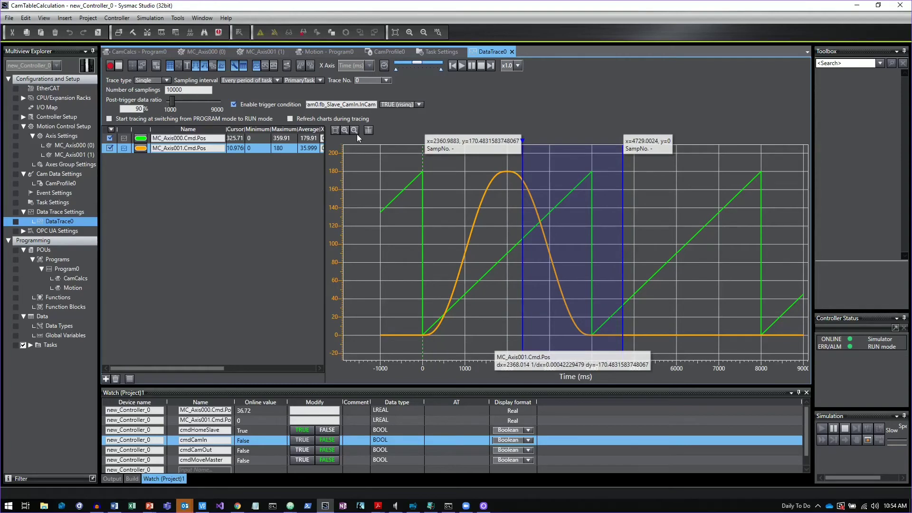
- Remove the difference measurement, widen the trace table, and plot all traces on one shared Y axis
{"action": "left_click", "coordinate": [205, 66]}
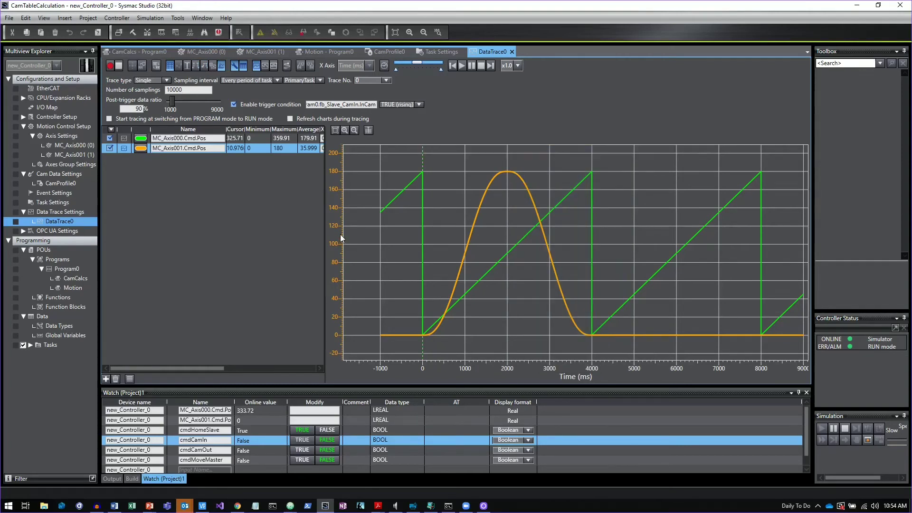
{"action": "left_click_drag", "start_coordinate": [324, 230], "coordinate": [410, 234]}
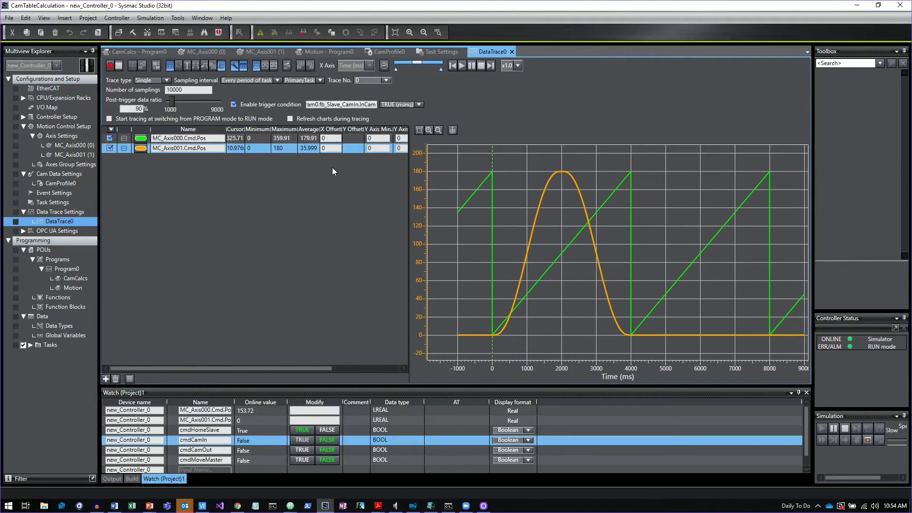
{"action": "left_click", "coordinate": [222, 66]}
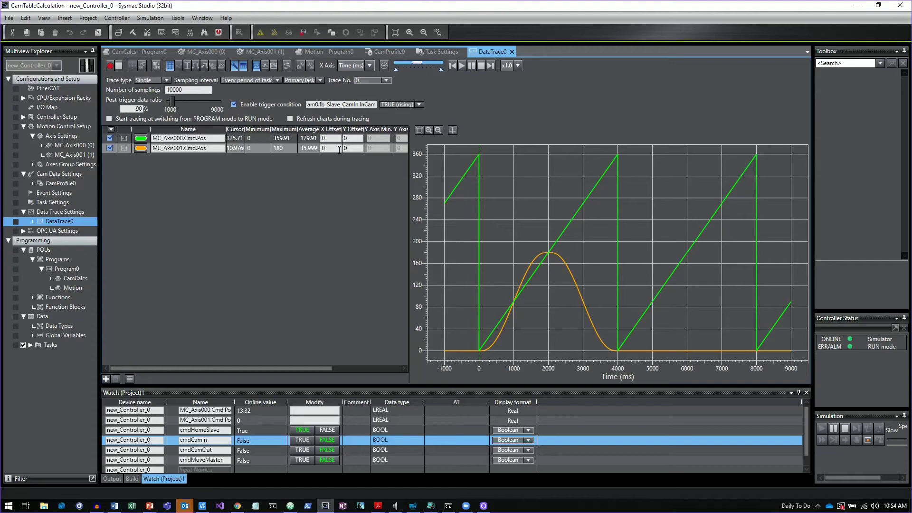
- Set MC_Axis001.Cmd.Pos's X offset to 0 after trying 500 and 1000
{"action": "left_click", "coordinate": [339, 149]}
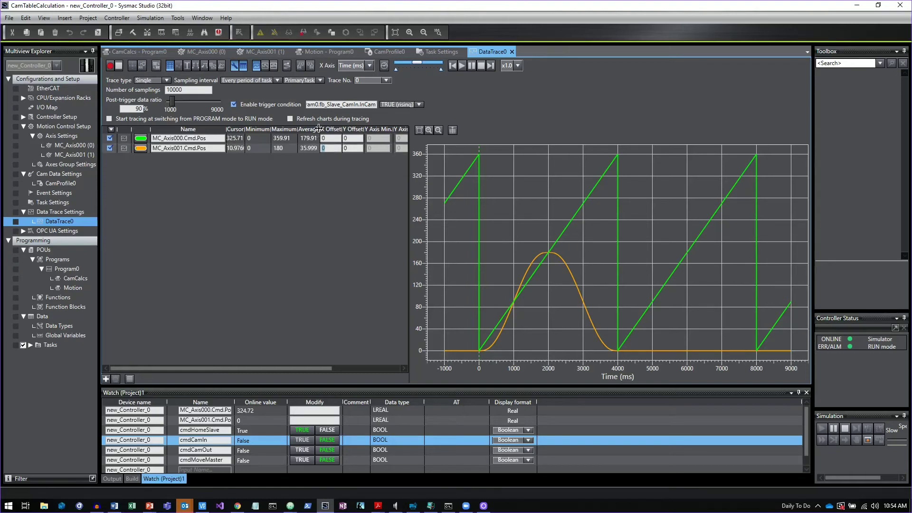
{"action": "type", "text": "500"}
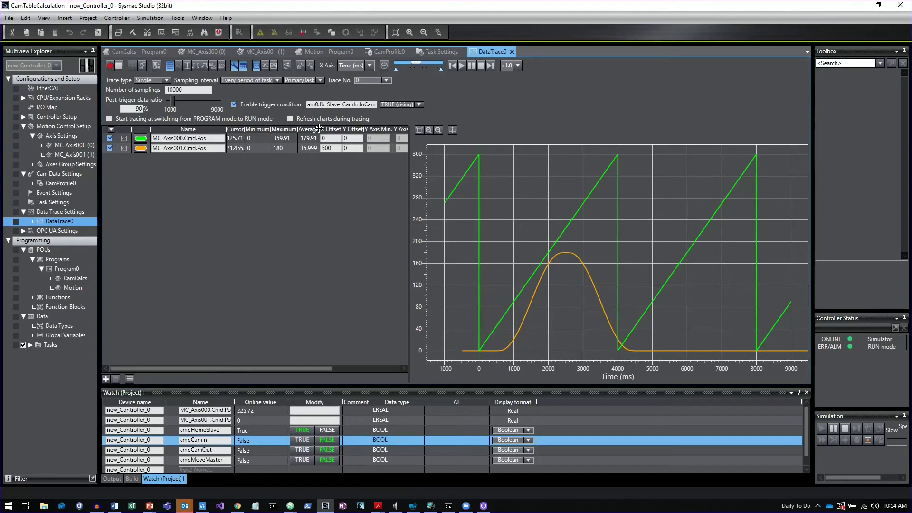
{"action": "key", "text": "BackSpace"}
{"action": "key", "text": "BackSpace"}
{"action": "key", "text": "BackSpace"}
{"action": "type", "text": "1000"}
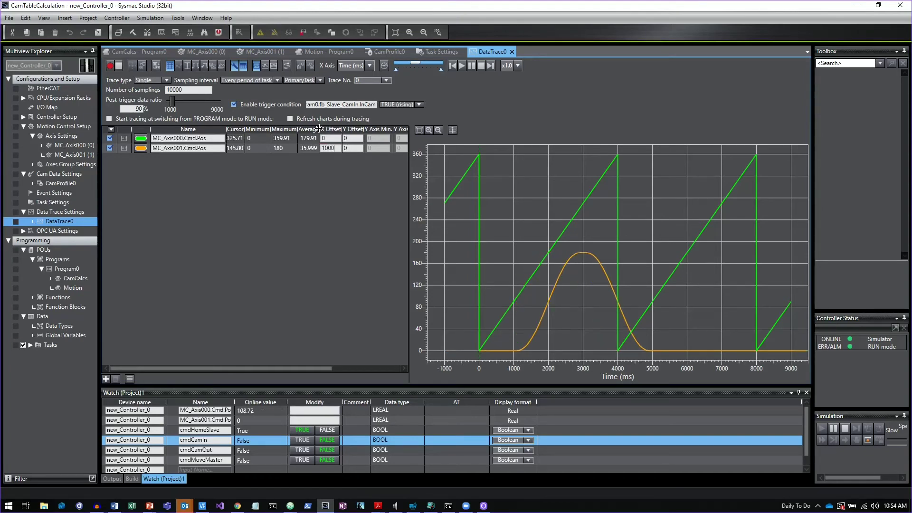
{"action": "key", "text": "BackSpace"}
{"action": "key", "text": "BackSpace"}
{"action": "key", "text": "BackSpace"}
{"action": "key", "text": "BackSpace"}
{"action": "type", "text": "0"}
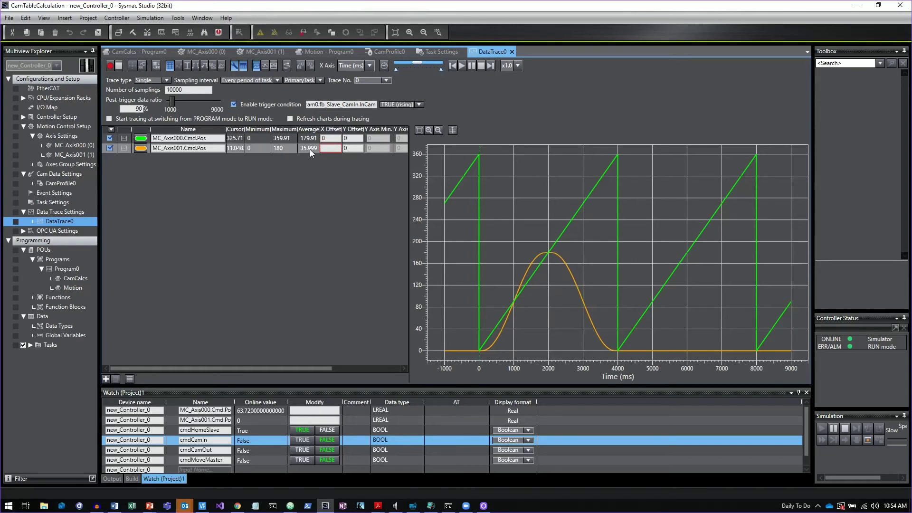
- Try Y offsets of 50 and 1800 on MC_Axis001, then set it back to 0
{"action": "key", "text": "Tab"}
{"action": "type", "text": "50"}
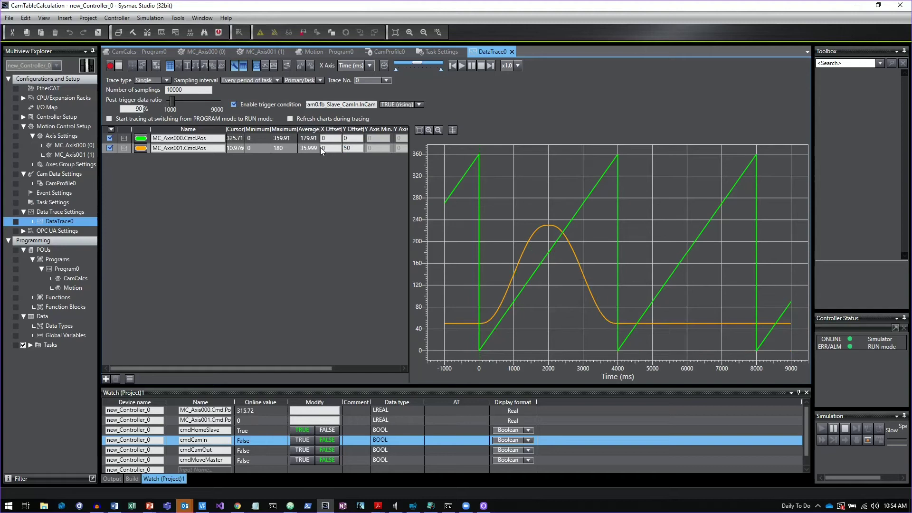
{"action": "key", "text": "BackSpace"}
{"action": "key", "text": "BackSpace"}
{"action": "type", "text": "1800"}
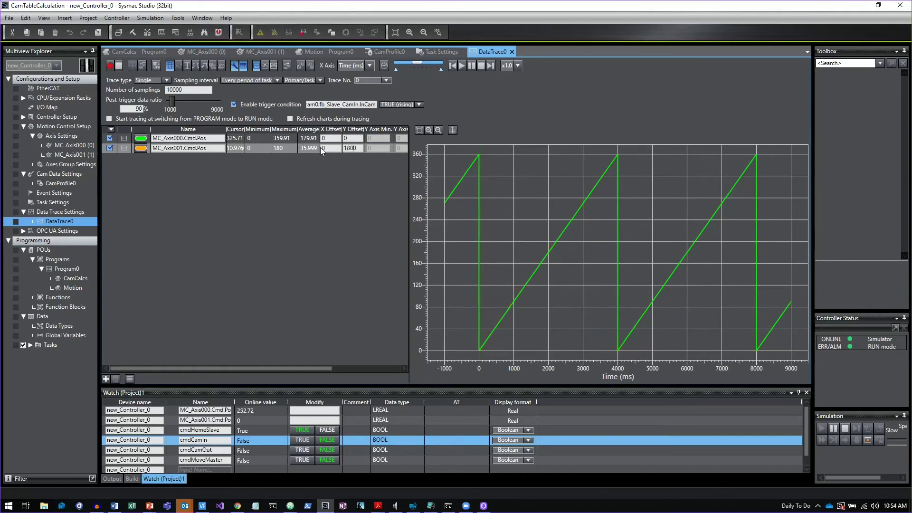
{"action": "key", "text": "BackSpace"}
{"action": "key", "text": "BackSpace"}
{"action": "key", "text": "BackSpace"}
{"action": "key", "text": "BackSpace"}
{"action": "type", "text": "0"}
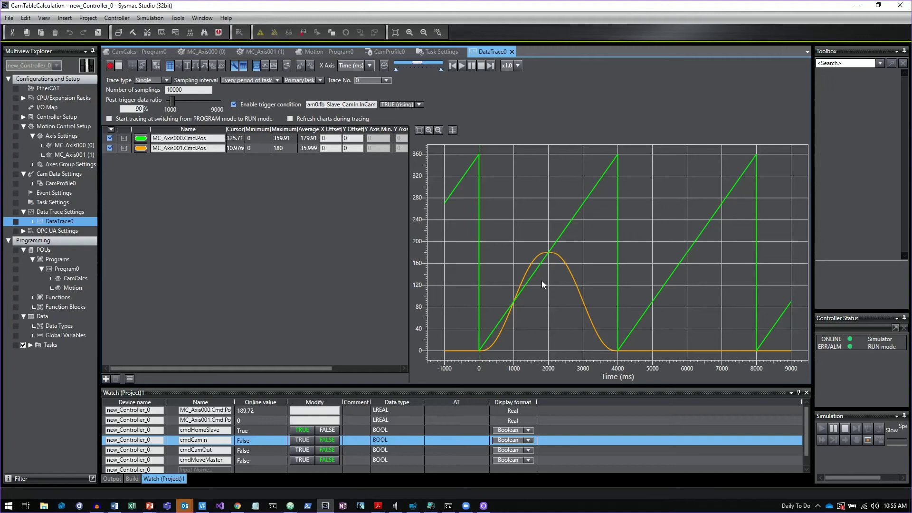
- Toggle the digital chart on and off several times, then hide the analog position chart
{"action": "left_click", "coordinate": [266, 67]}
{"action": "left_click", "coordinate": [266, 67]}
{"action": "left_click", "coordinate": [266, 68]}
{"action": "left_click", "coordinate": [266, 68]}
{"action": "left_click", "coordinate": [265, 68]}
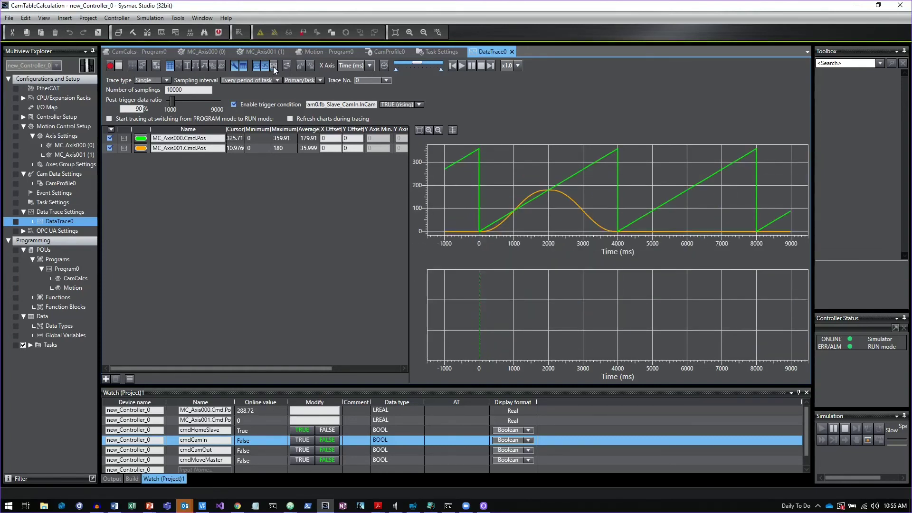
{"action": "left_click", "coordinate": [272, 67]}
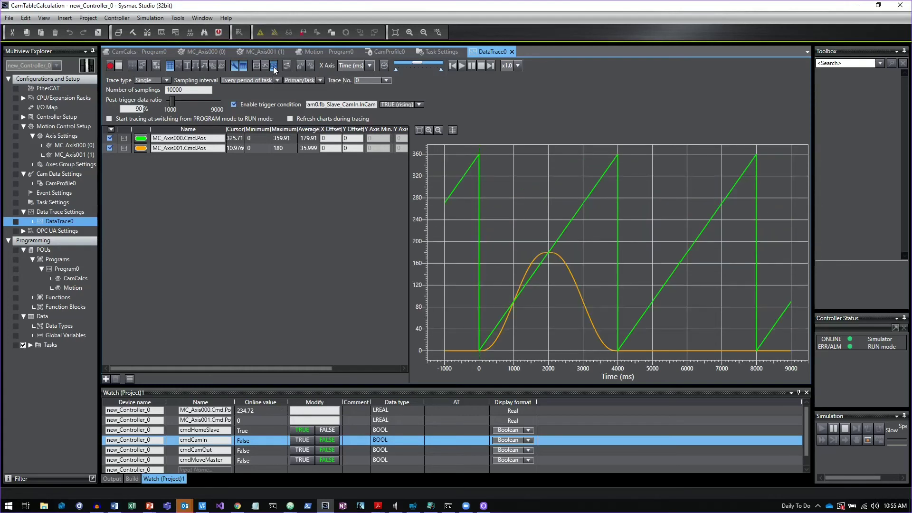
{"action": "left_click", "coordinate": [273, 67]}
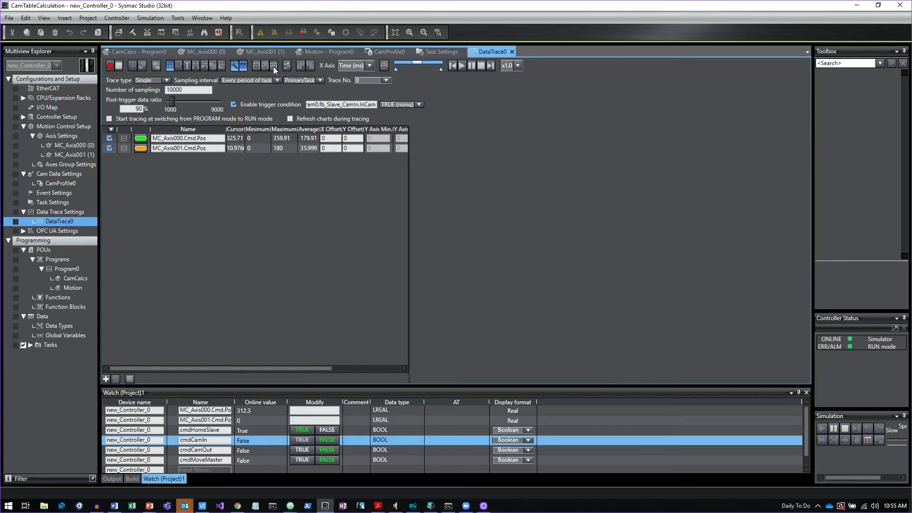
- Add cmdCamIn as a third trace variable
{"action": "left_click", "coordinate": [106, 379]}
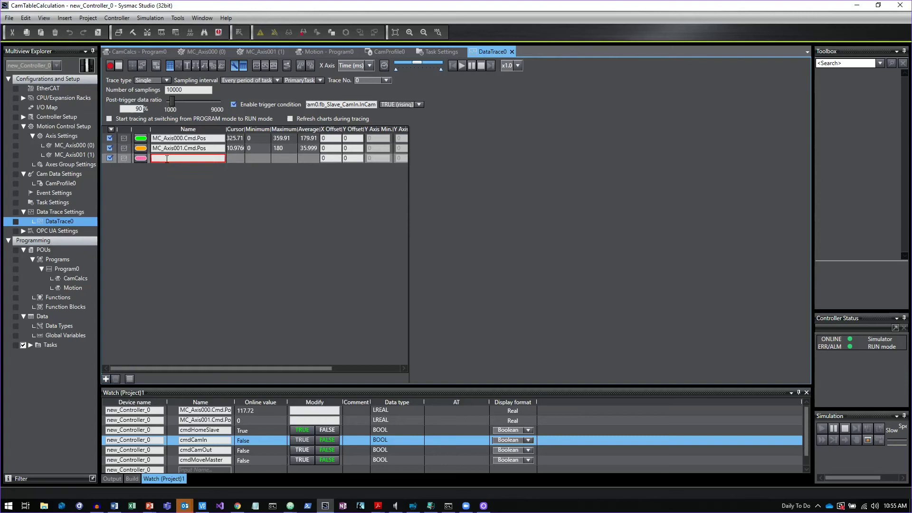
{"action": "type", "text": "cmd"}
{"action": "left_click", "coordinate": [168, 165]}
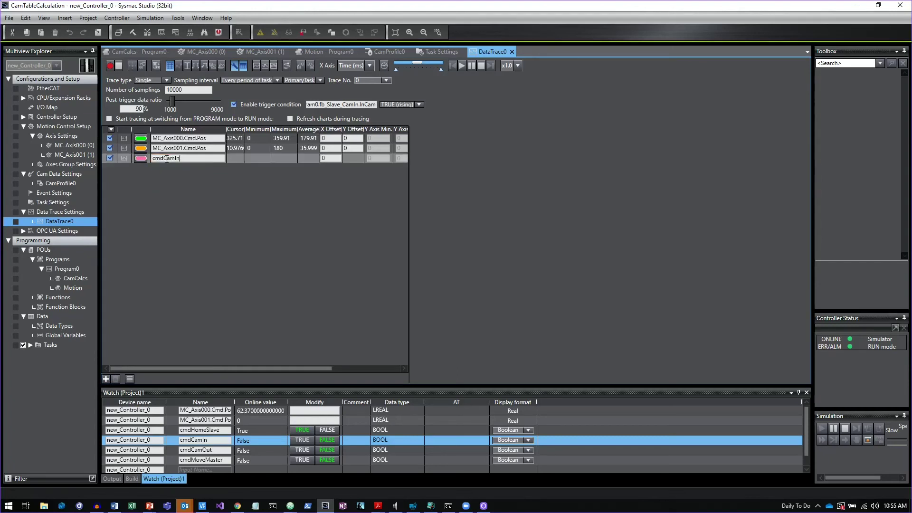
{"action": "left_click", "coordinate": [161, 167]}
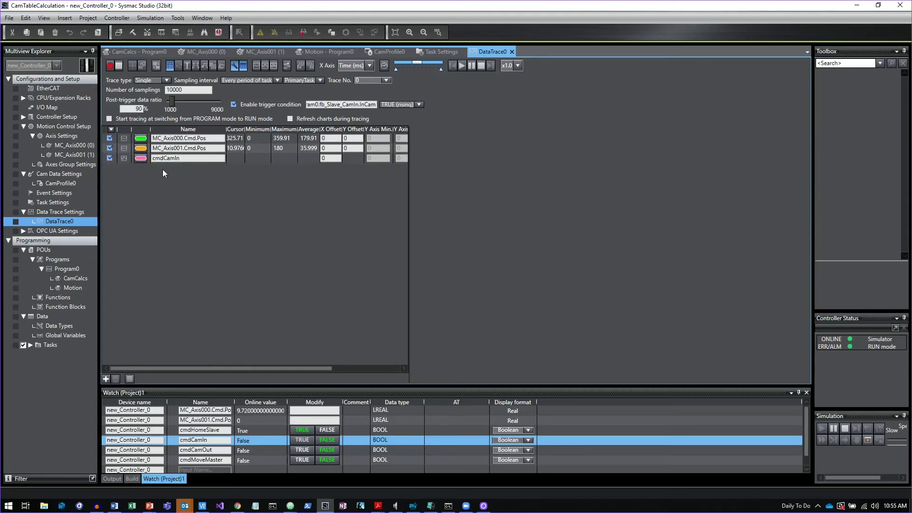
- Add Program0.fb_Slave_CamIn.InSync as the fourth trace variable
{"action": "left_click", "coordinate": [106, 378]}
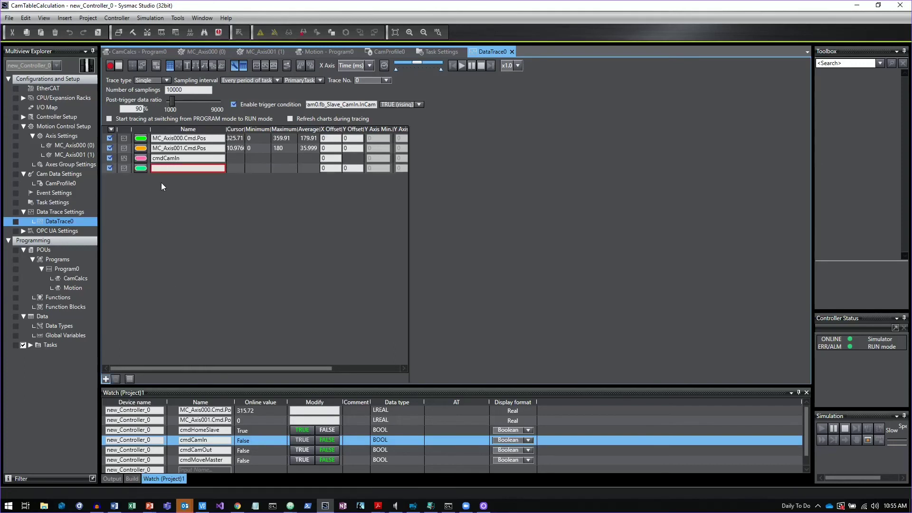
{"action": "type", "text": "Program0.fb_"}
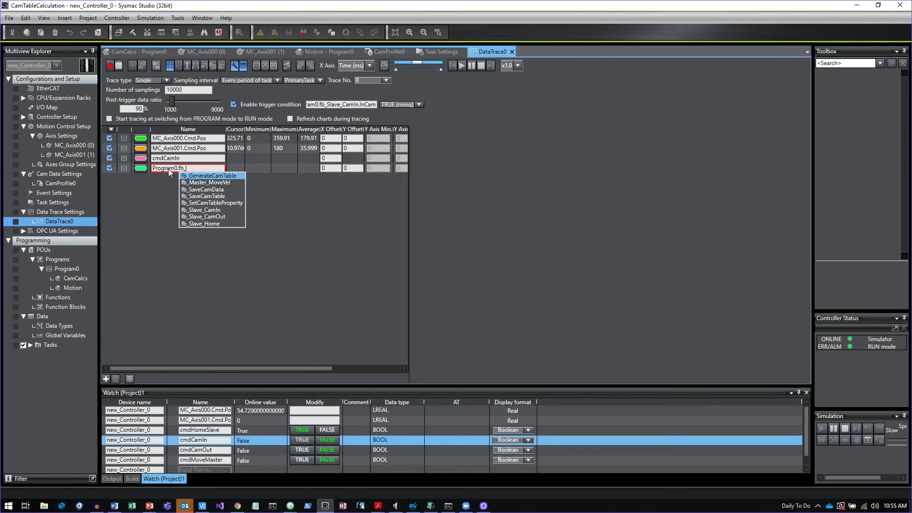
{"action": "type", "text": "Sl"}
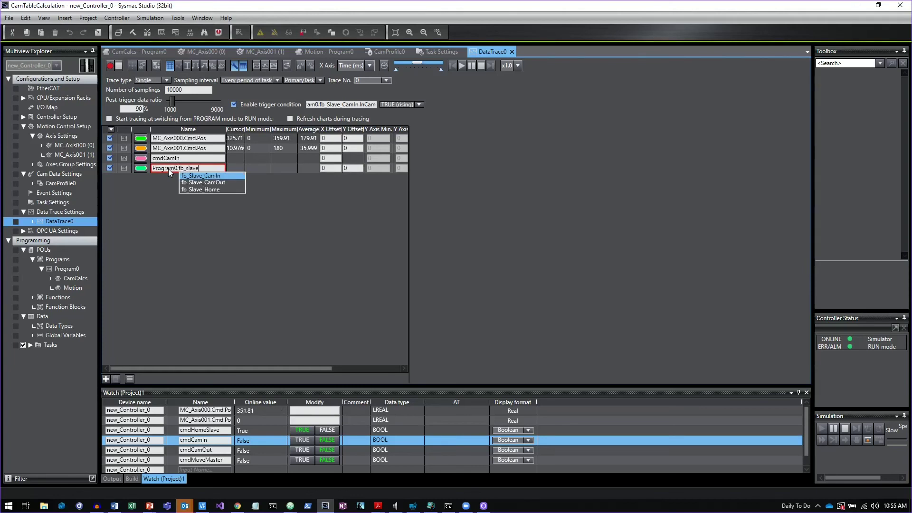
{"action": "key", "text": "Return"}
{"action": "type", "text": ".in"}
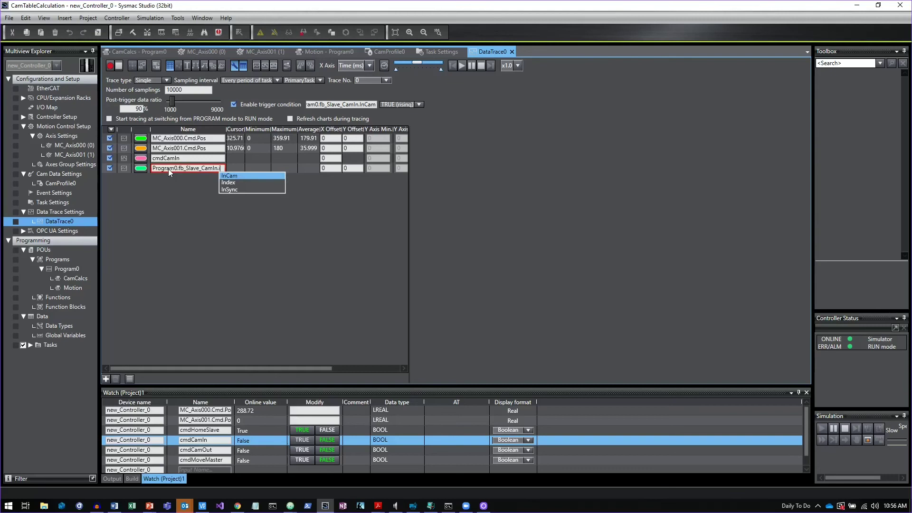
{"action": "key", "text": "Down"}
{"action": "key", "text": "Down"}
{"action": "key", "text": "Return"}
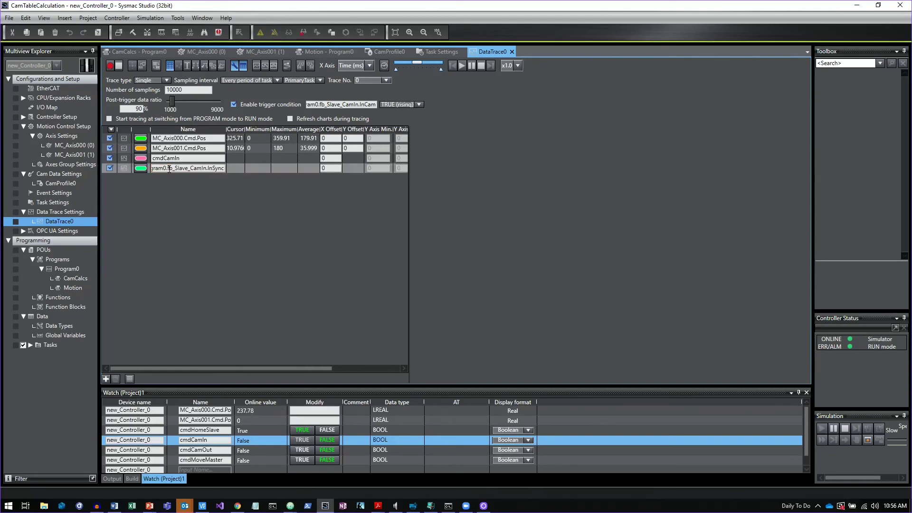
{"action": "left_click", "coordinate": [204, 210]}
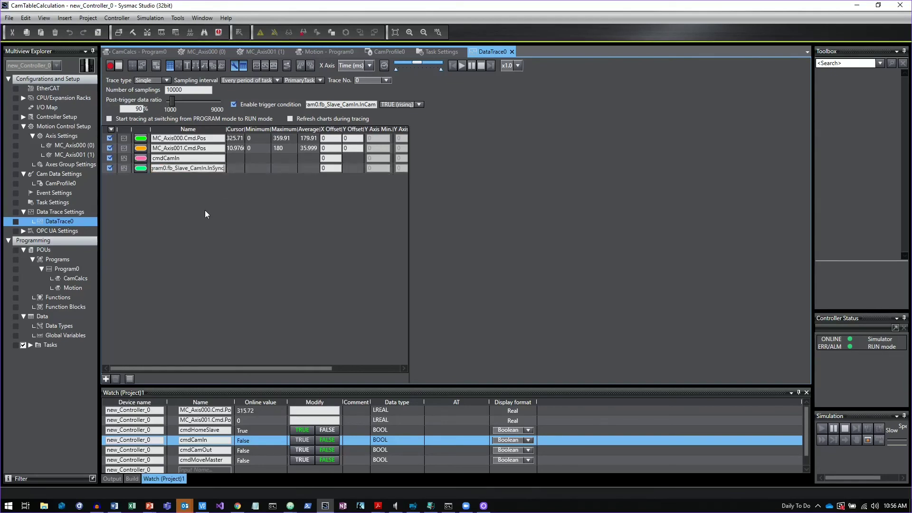
- Record a new four-variable trace, switching cmdCamIn to TRUE in the Watch window mid-sampling
{"action": "left_click", "coordinate": [110, 66]}
{"action": "left_click", "coordinate": [303, 440]}
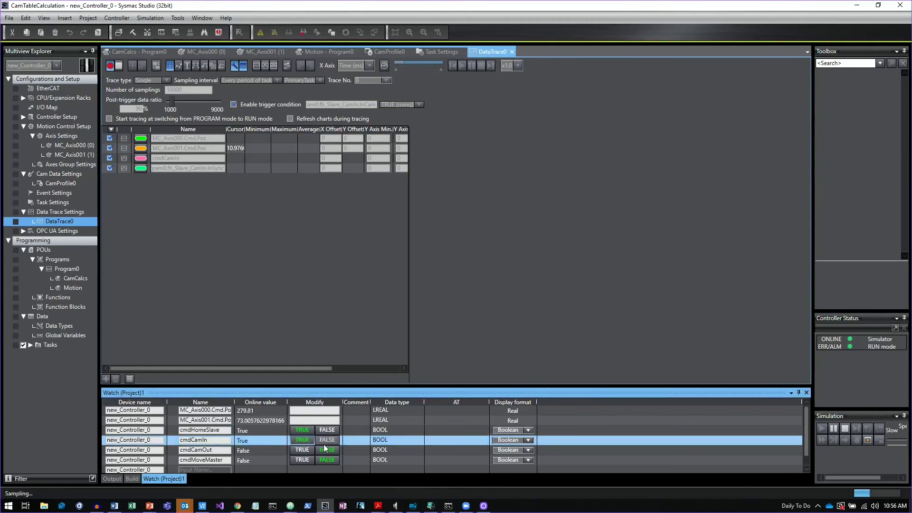
{"action": "left_click", "coordinate": [118, 66]}
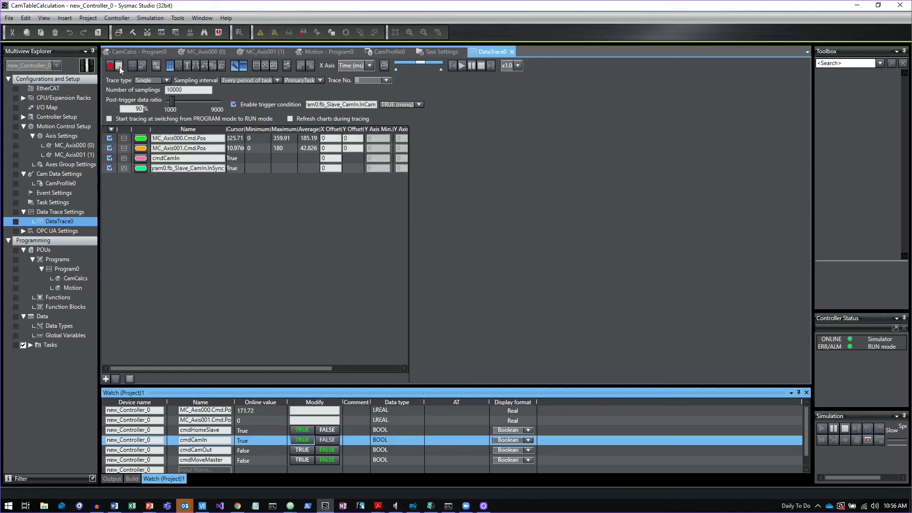
- Enable the position and digital charts, then overlay the cmdCamIn and InSync steps on the position chart
{"action": "left_click", "coordinate": [256, 66]}
{"action": "left_click", "coordinate": [273, 68]}
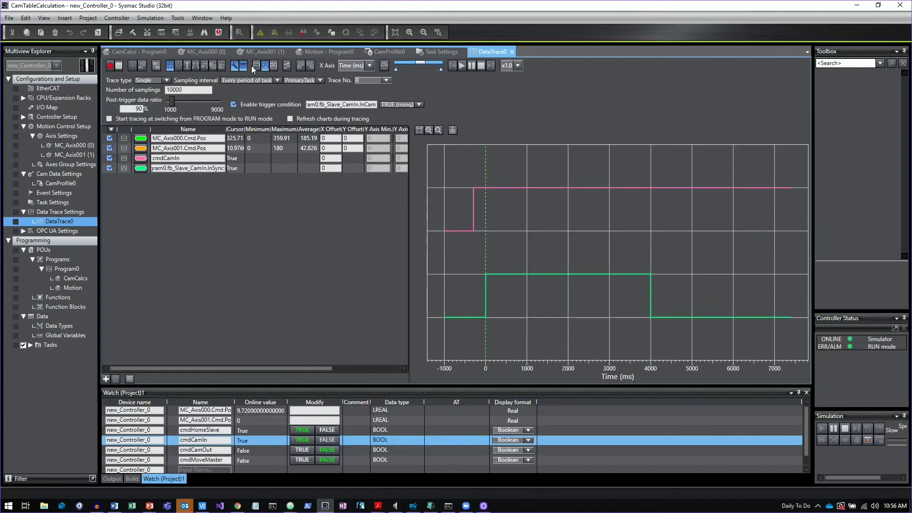
{"action": "left_click", "coordinate": [256, 66]}
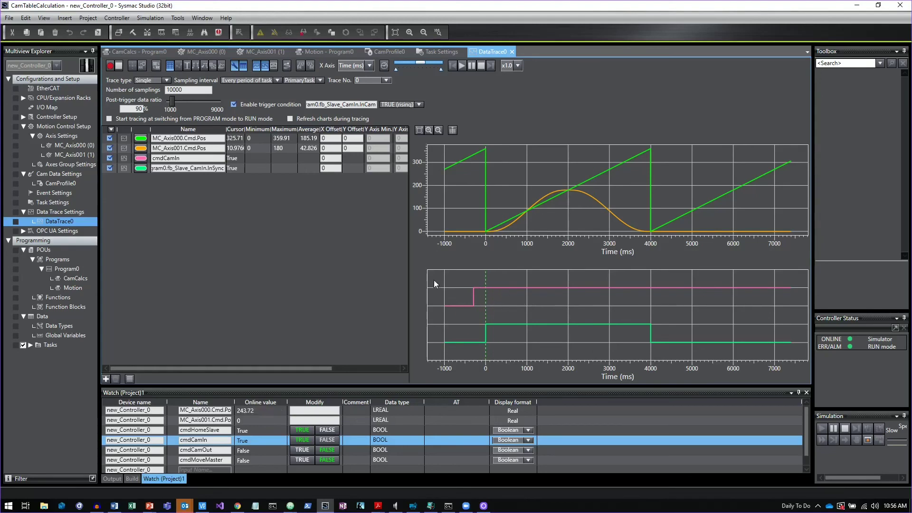
{"action": "left_click", "coordinate": [275, 68]}
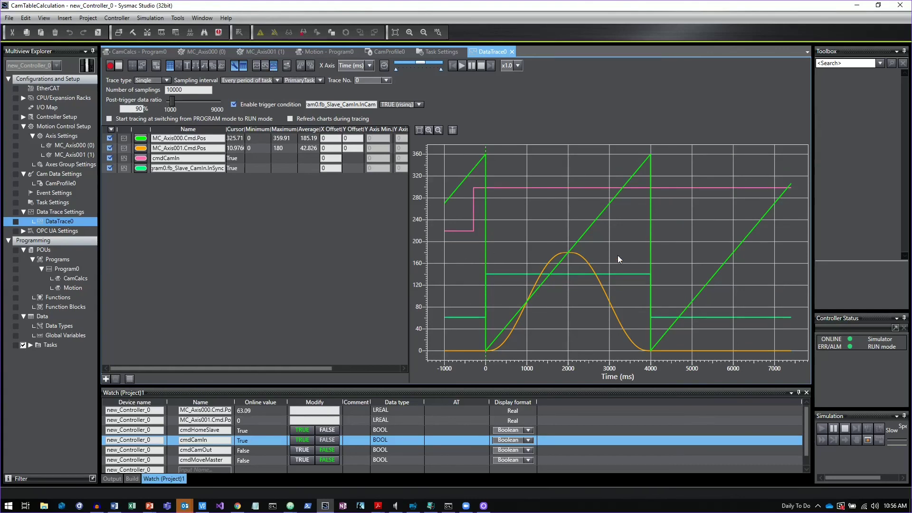
{"action": "left_click", "coordinate": [141, 168]}
- Recolour the InSync trace blue
{"action": "left_click", "coordinate": [423, 164]}
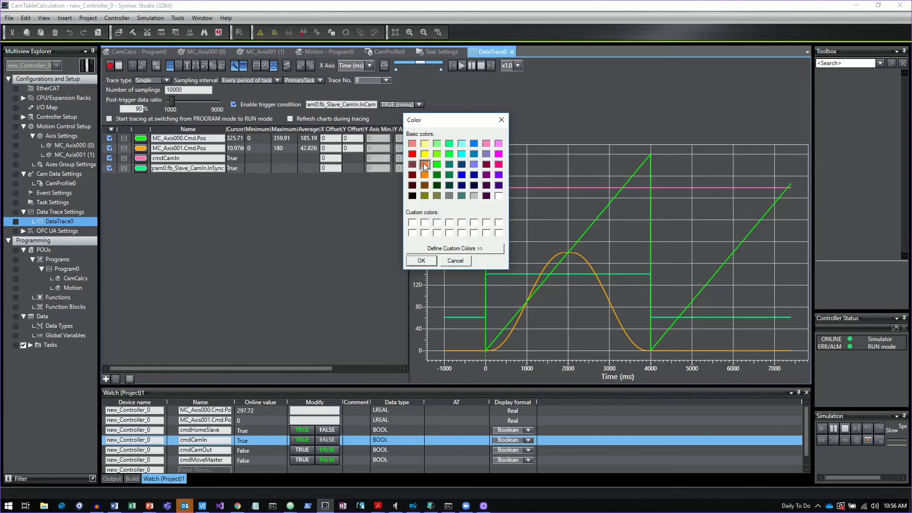
{"action": "left_click", "coordinate": [461, 175]}
{"action": "left_click", "coordinate": [430, 260]}
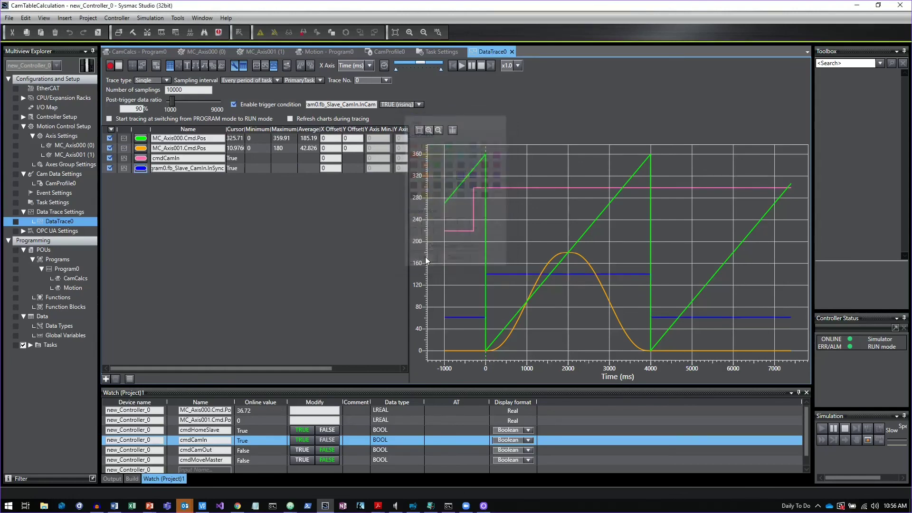
- Recolour the cmdCamIn trace deep pink
{"action": "left_click", "coordinate": [144, 159]}
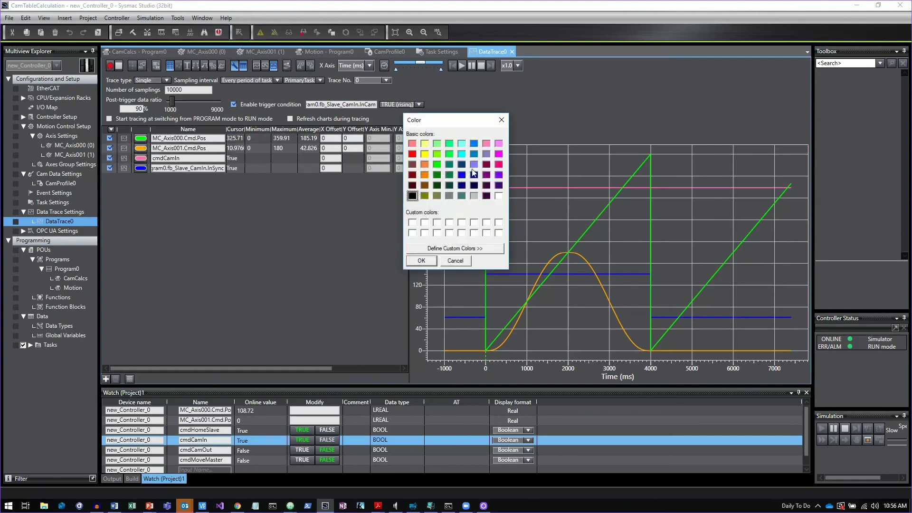
{"action": "left_click", "coordinate": [498, 164]}
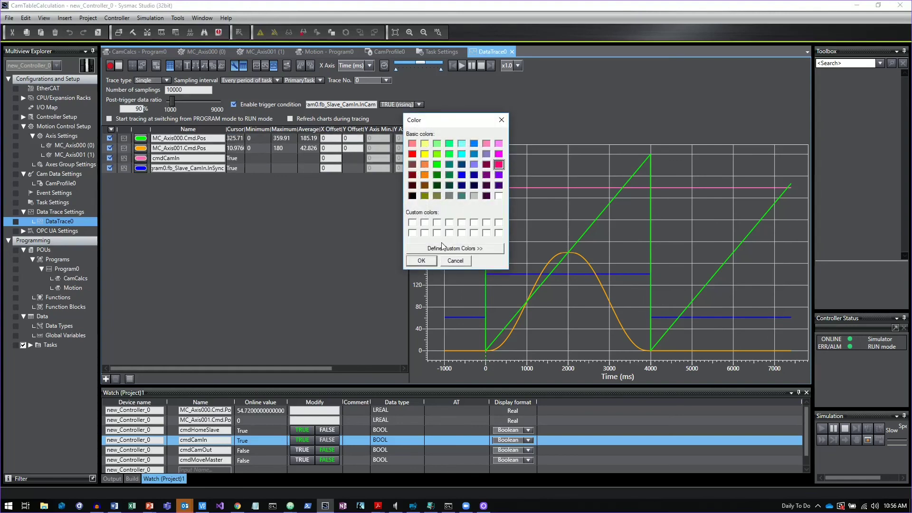
{"action": "left_click", "coordinate": [421, 260]}
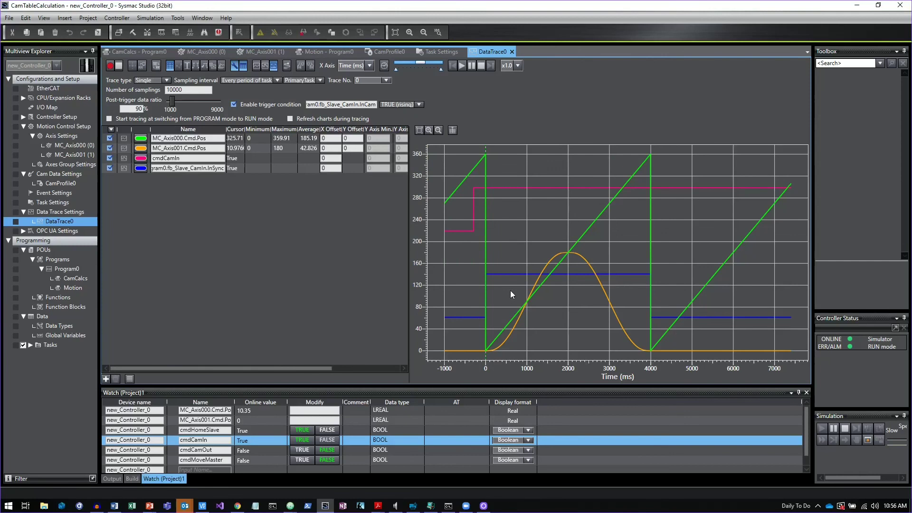